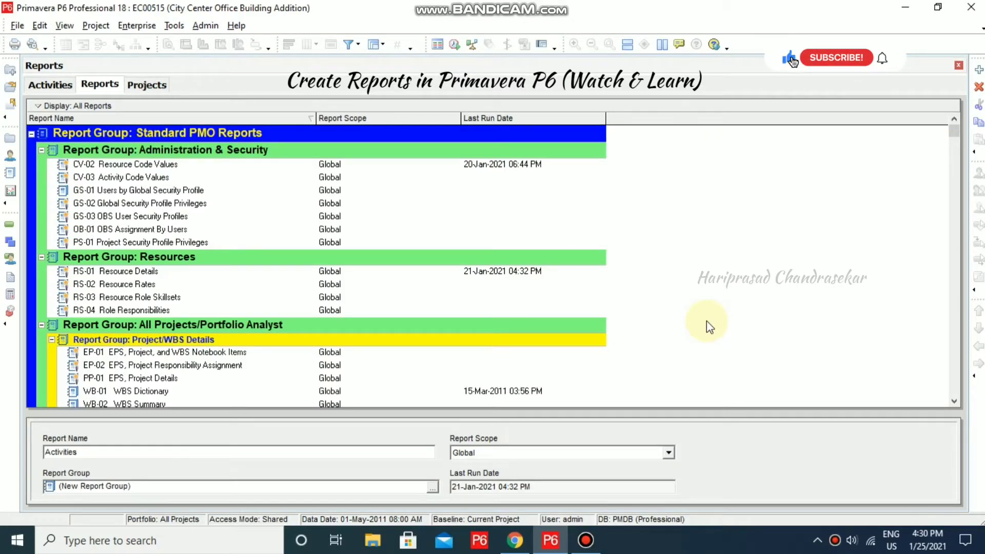
Open the Reports view, switch to the Projects view, and return to the Reports view
click(174, 25)
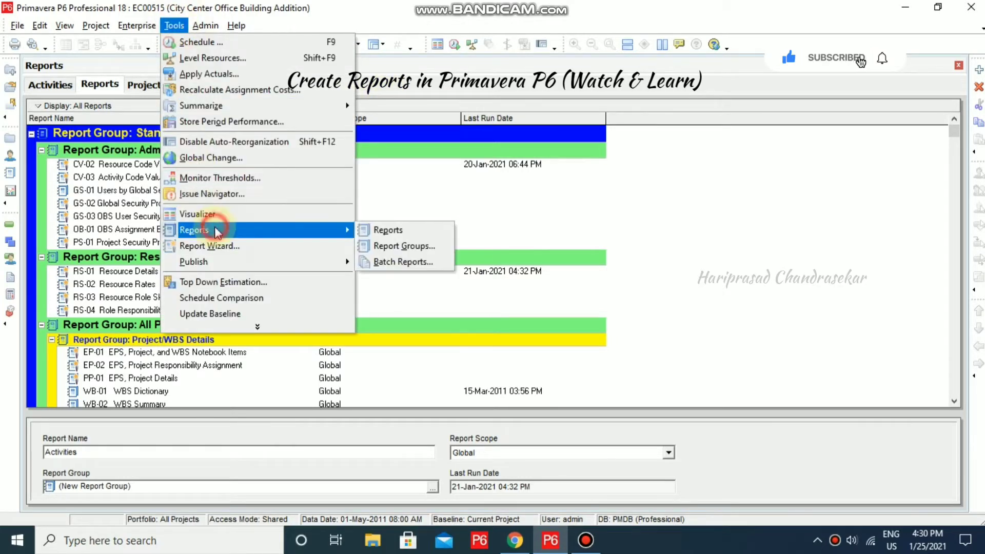
mouse_move(342, 229)
click(387, 232)
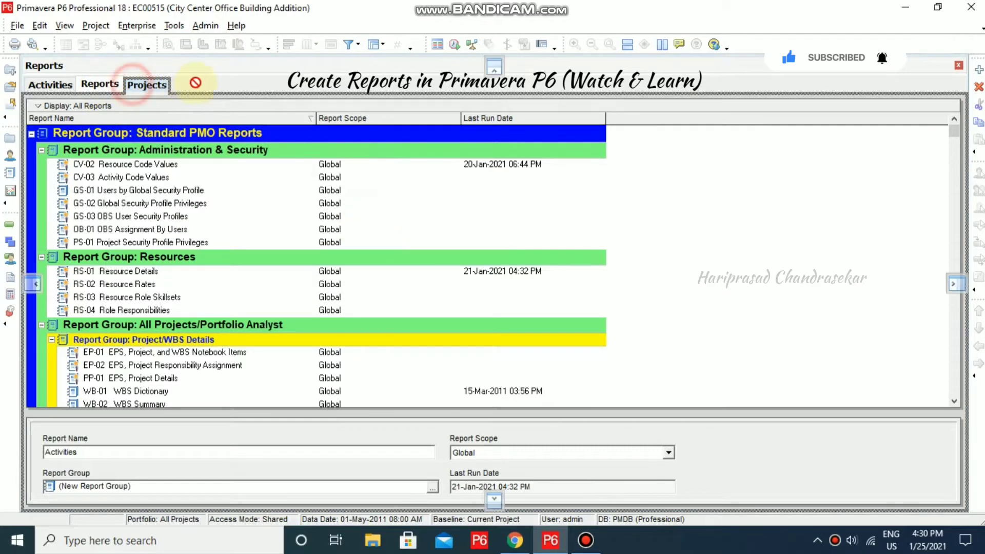
click(154, 90)
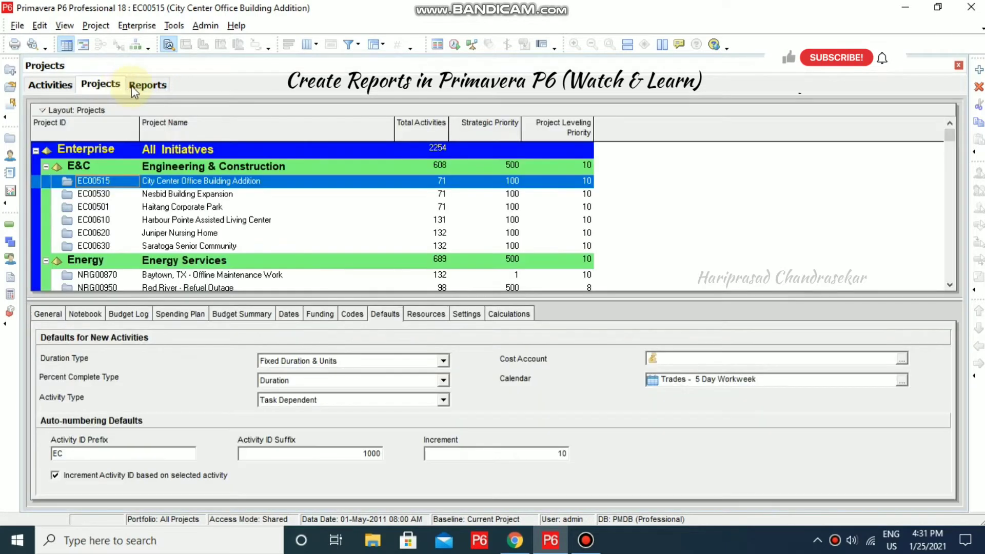
click(131, 85)
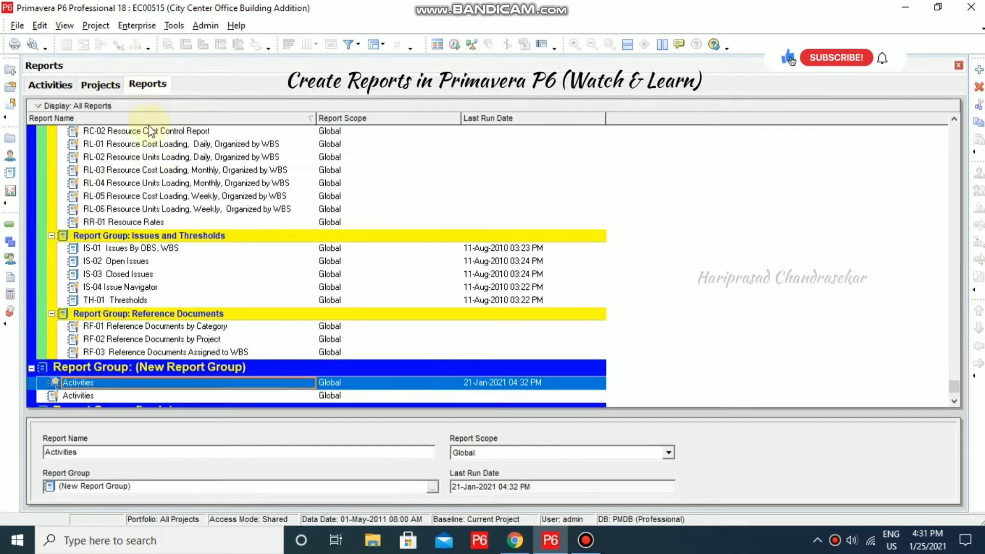
Collapse the whole report list so that only the top-level report groups are shown
scroll(174, 202, up, 2)
scroll(174, 202, up, 3)
drag(955, 342, 950, 119)
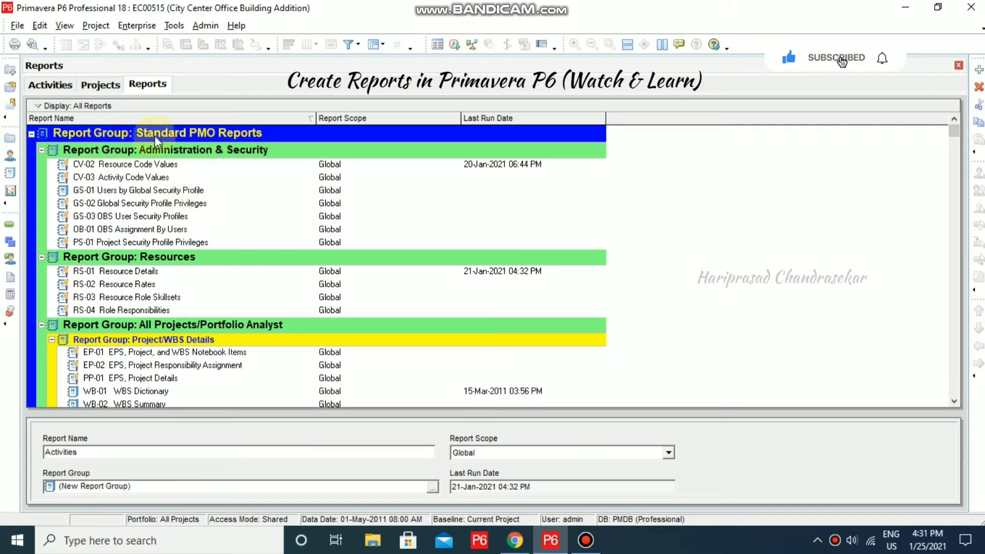
click(41, 149)
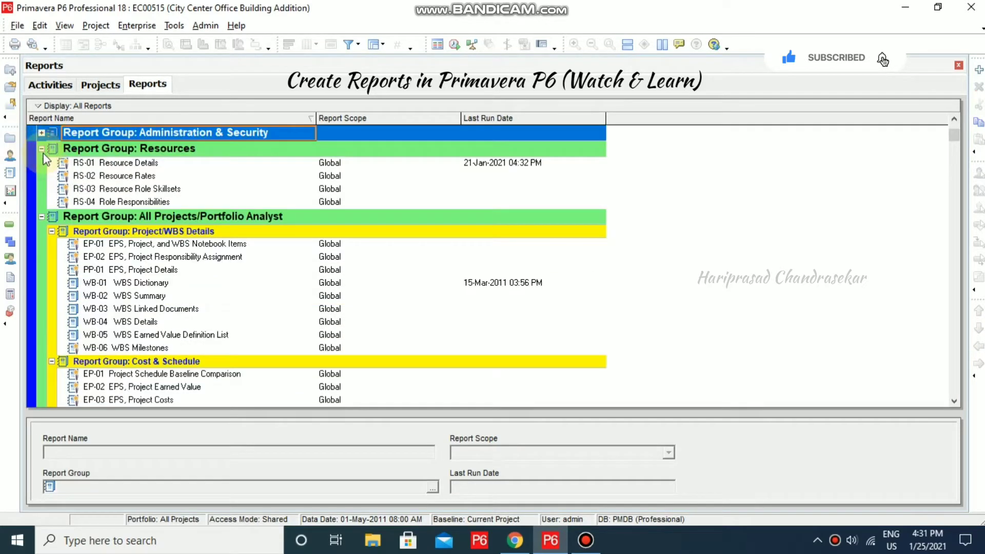
click(41, 149)
click(41, 164)
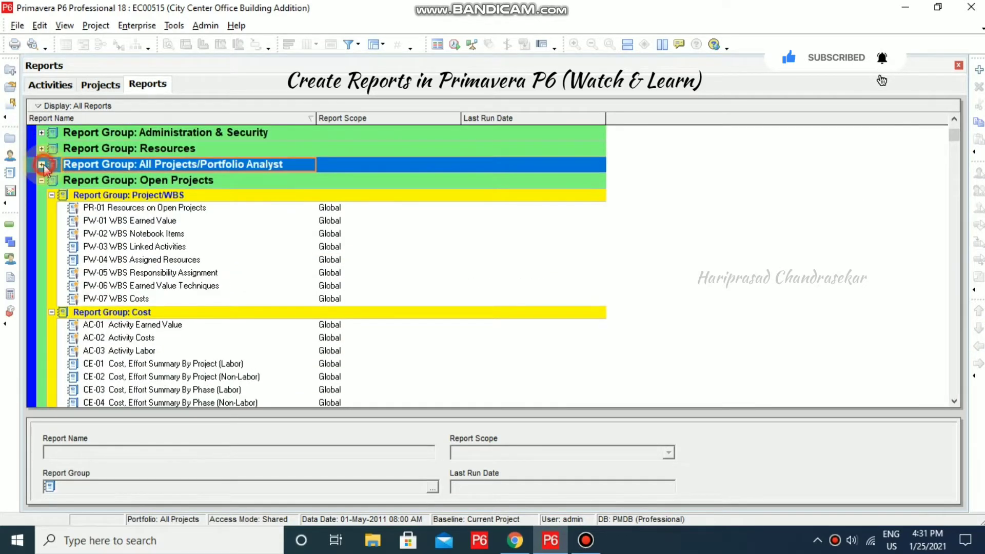
right_click(38, 116)
click(72, 216)
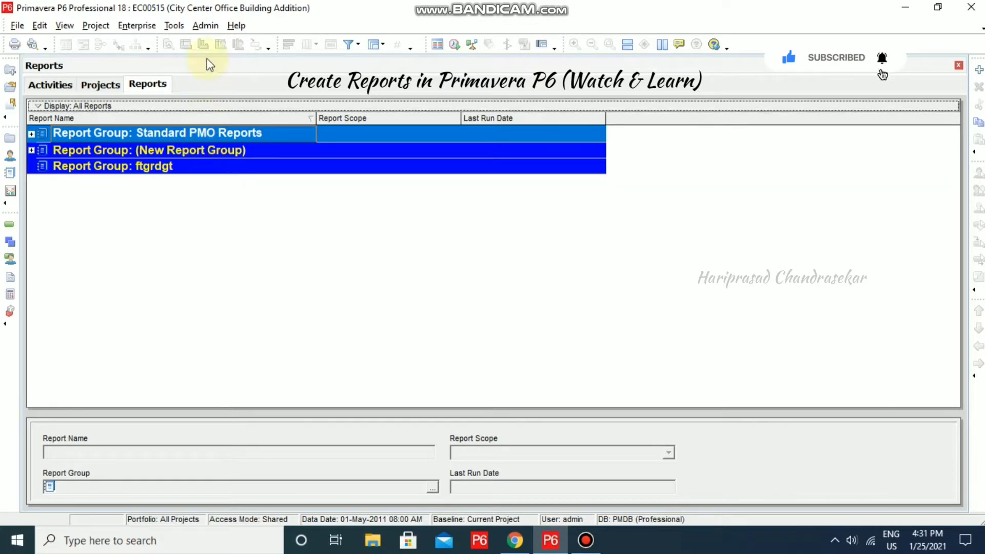
Add a top-level report group named Report Group 1 below the ftgrdgt group
click(174, 25)
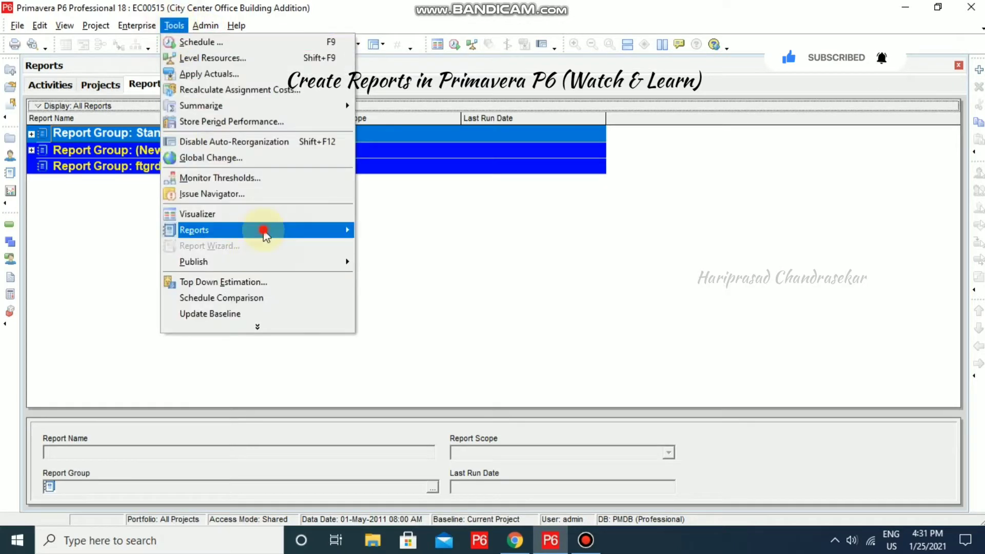
mouse_move(263, 229)
click(402, 246)
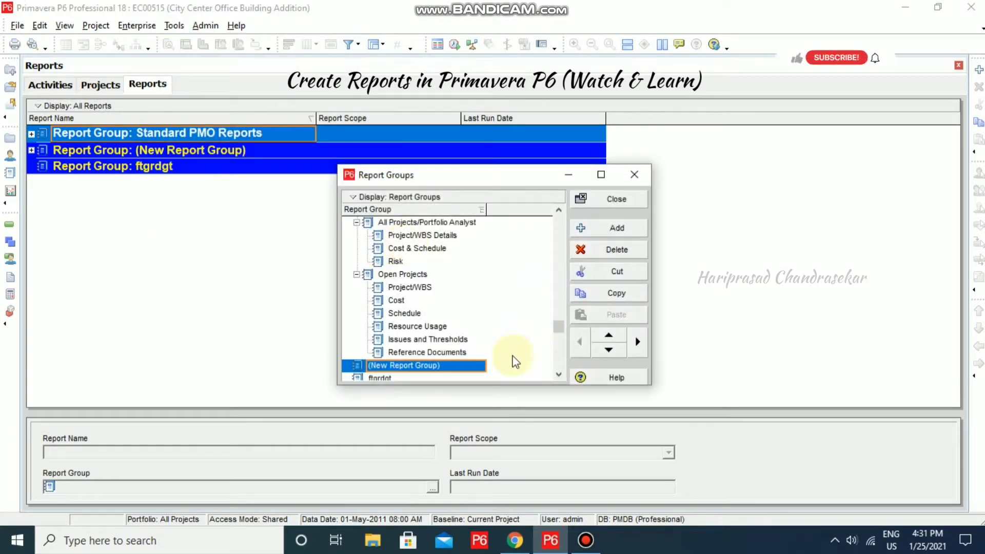
scroll(515, 350, down, 1)
click(417, 365)
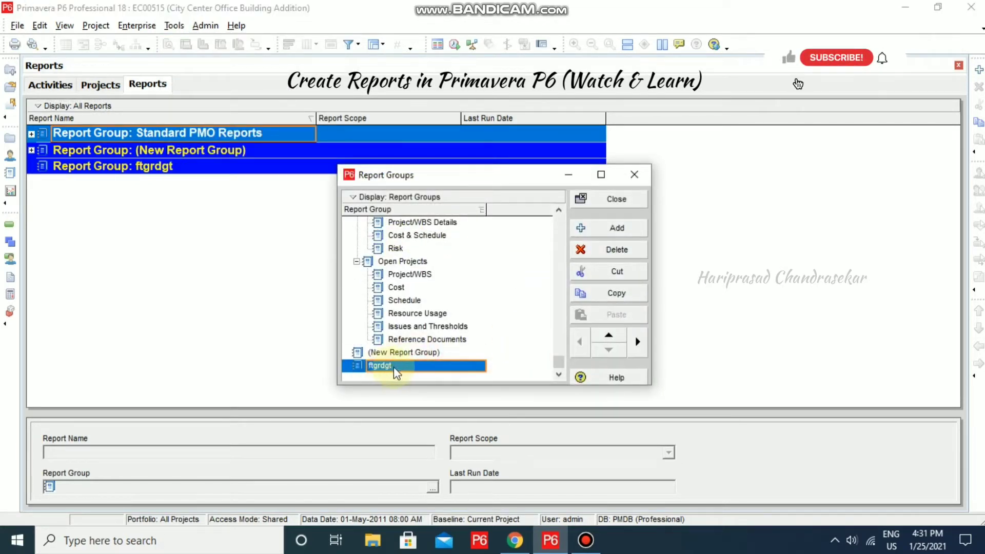
click(621, 228)
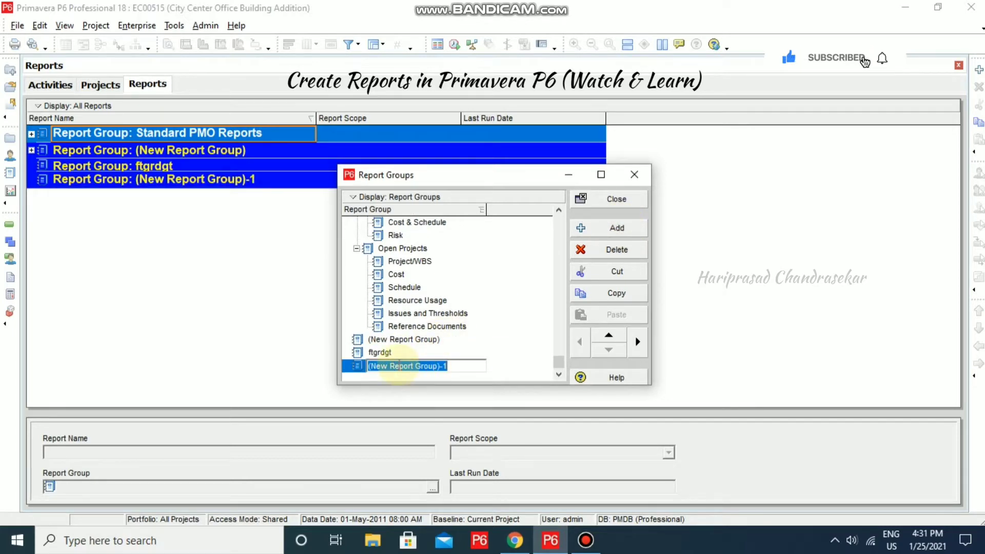
text(Re)
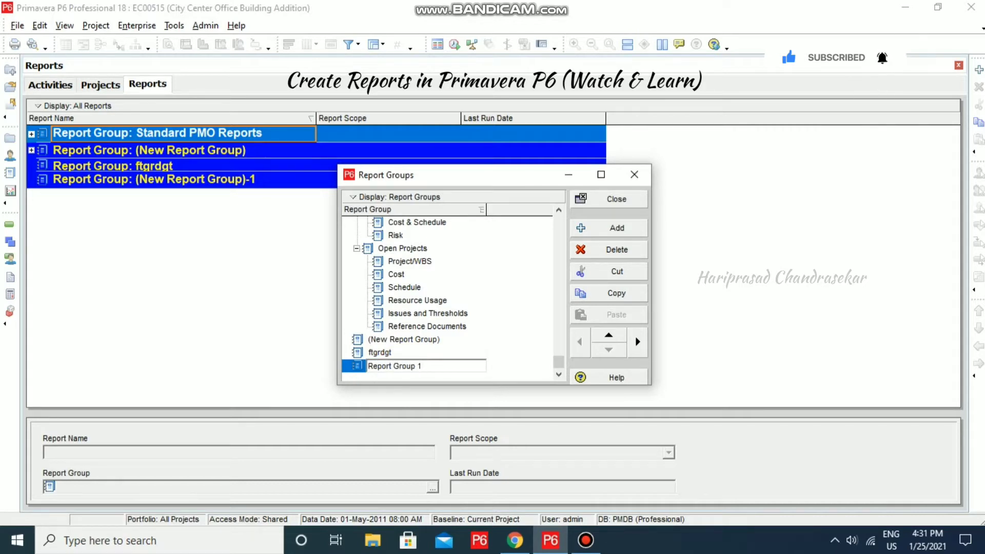
click(533, 359)
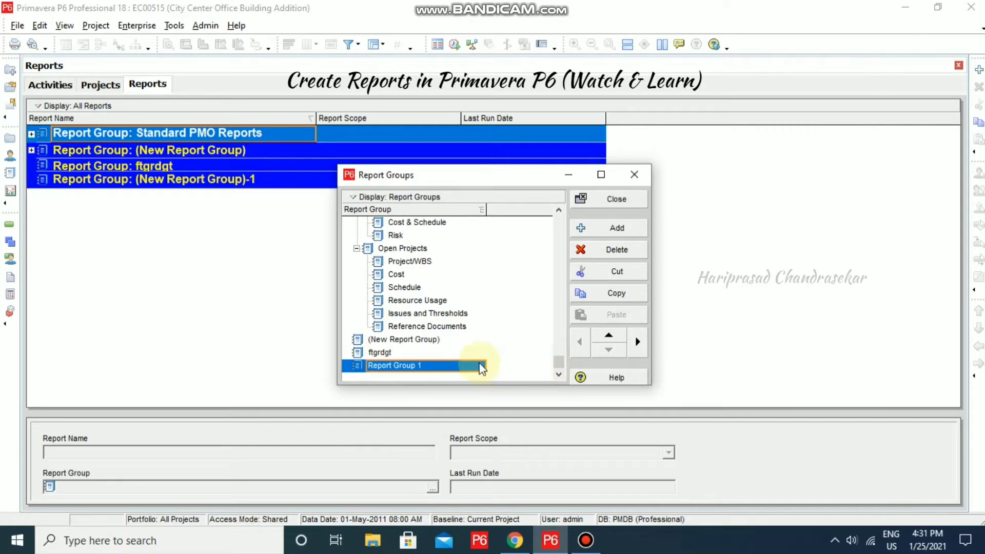
Delete the ftgrdgt report group and confirm the deletion
click(394, 353)
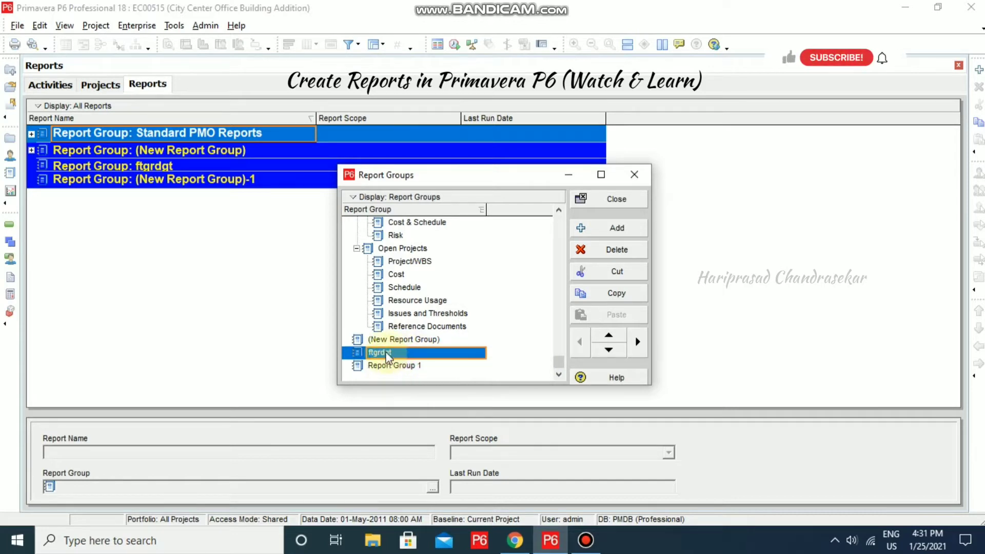
click(616, 249)
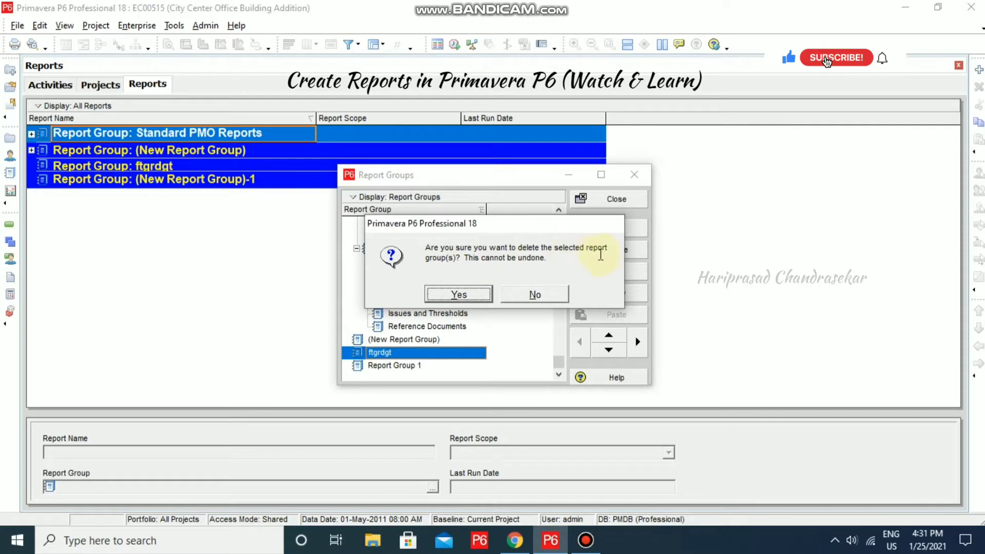
click(459, 294)
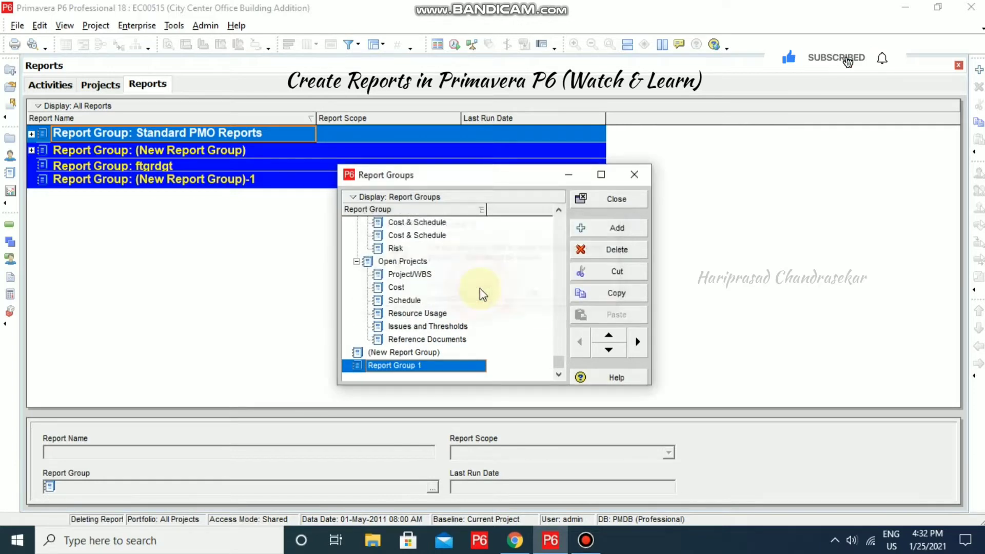
Try to delete the (New Report Group) report group, then close the report groups list
click(425, 353)
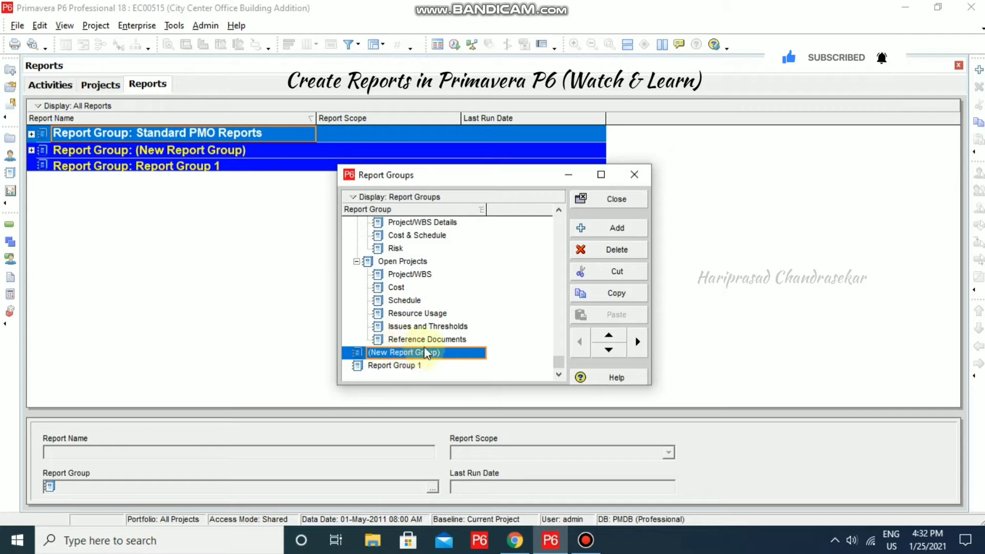
click(618, 252)
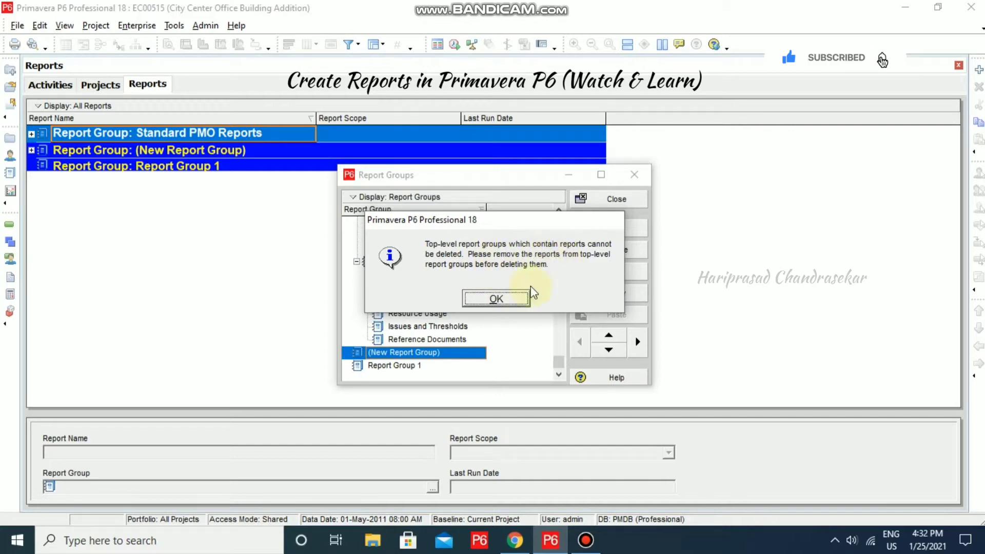
click(501, 299)
click(635, 175)
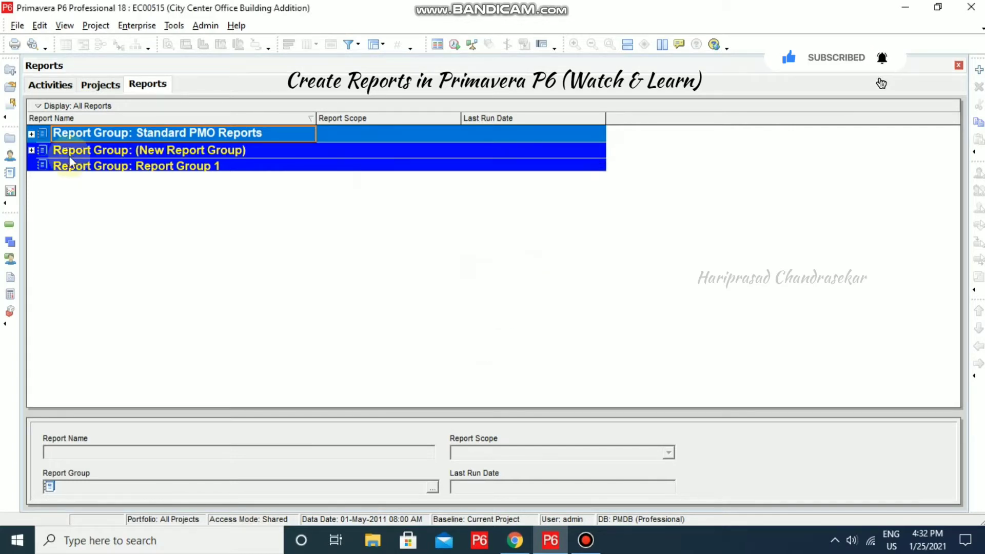
Delete both Activities reports from the (New Report Group) report group
double_click(68, 156)
click(93, 167)
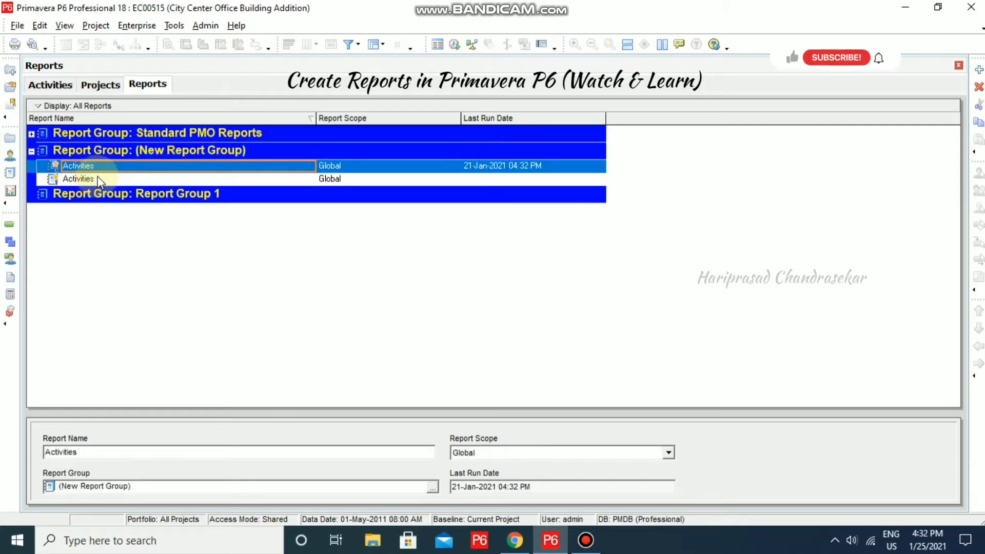
ctrl+click(97, 179)
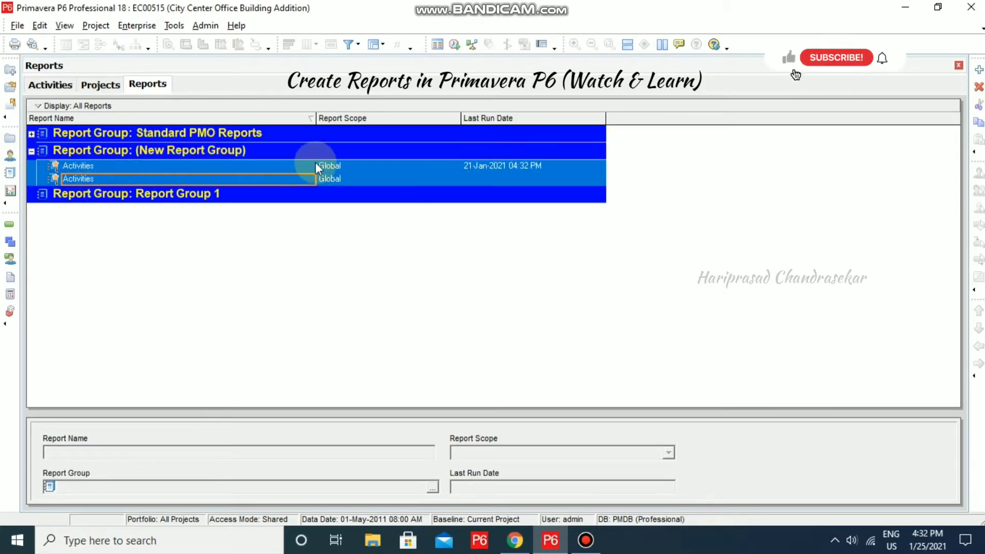
click(978, 88)
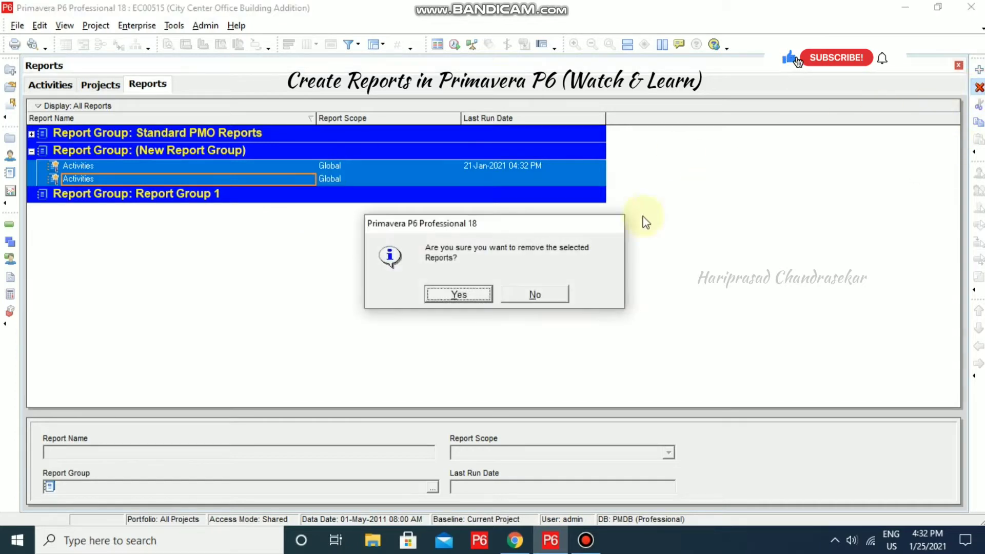
click(476, 294)
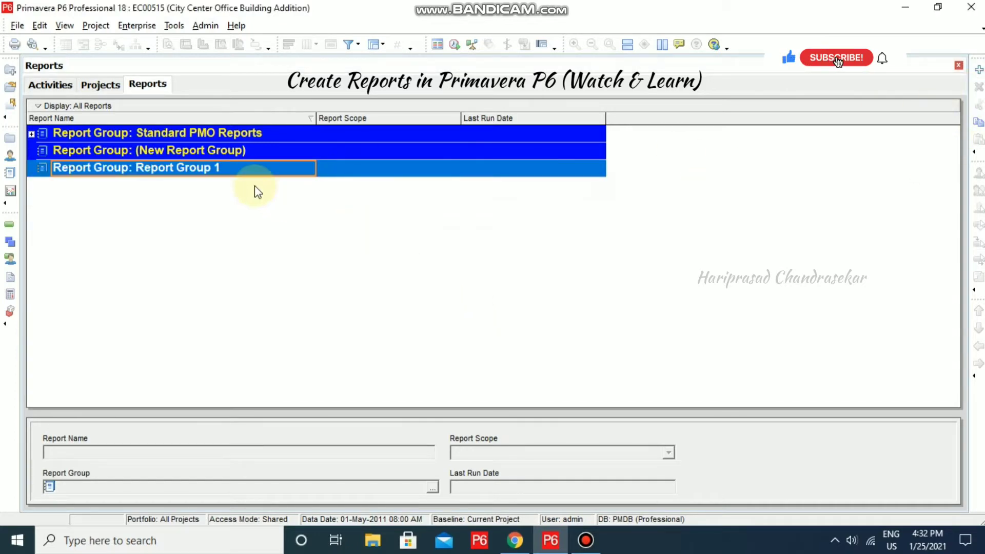
Delete the emptied (New Report Group) from the report groups list and confirm the deletion
click(251, 151)
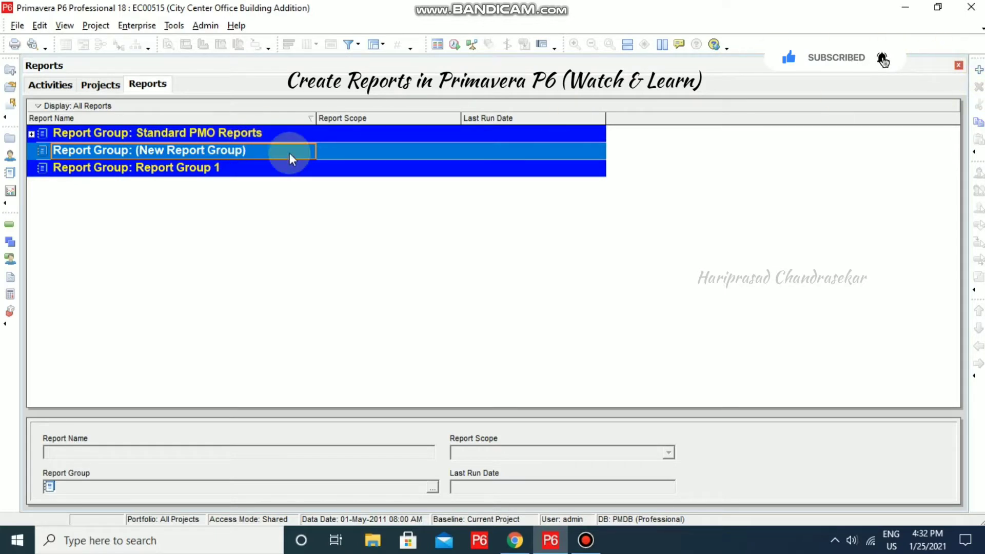
click(174, 25)
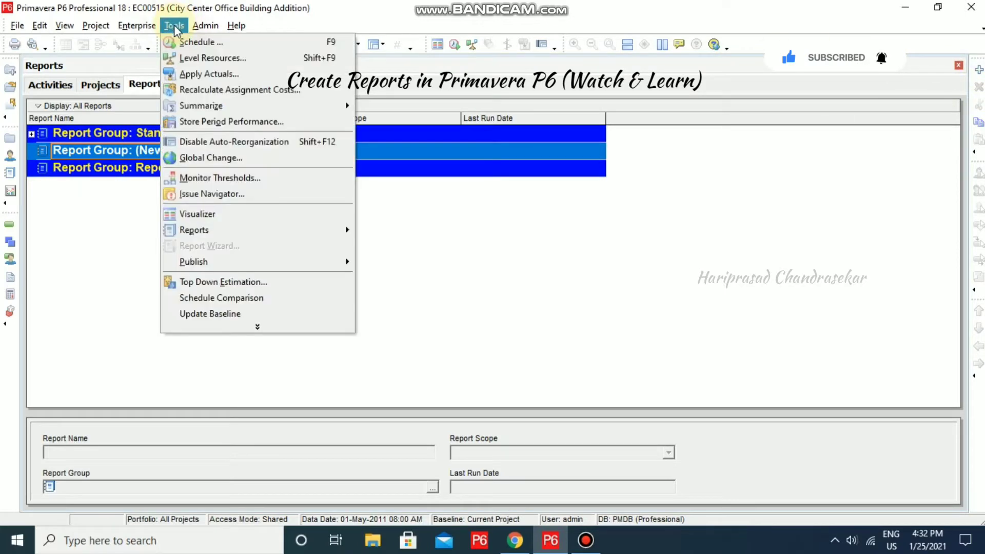
mouse_move(253, 230)
click(413, 245)
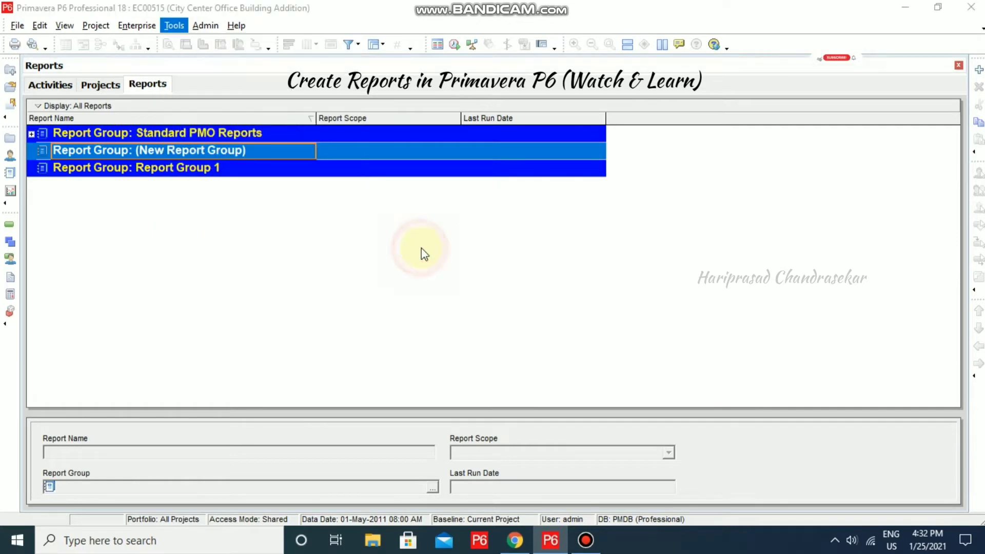
scroll(398, 364, down, 1)
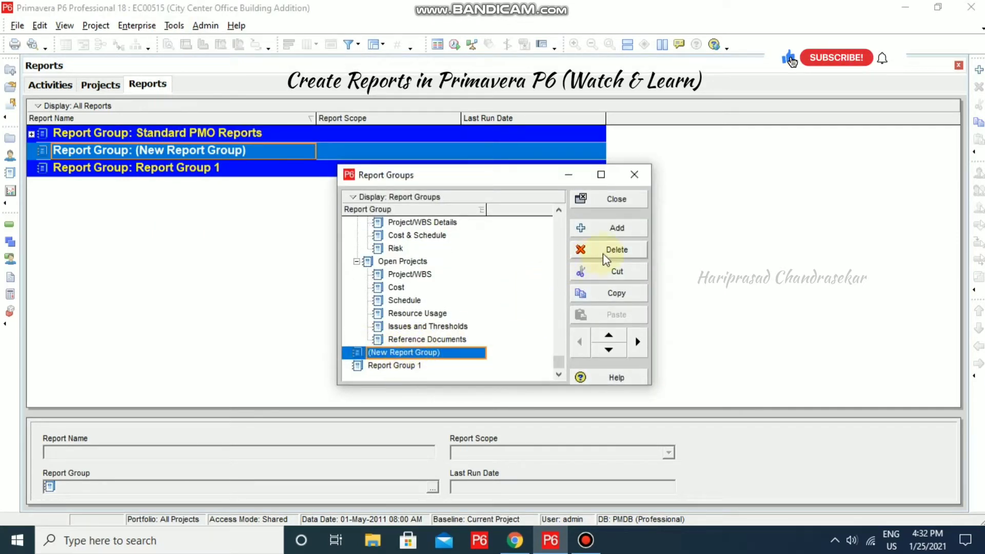
click(617, 250)
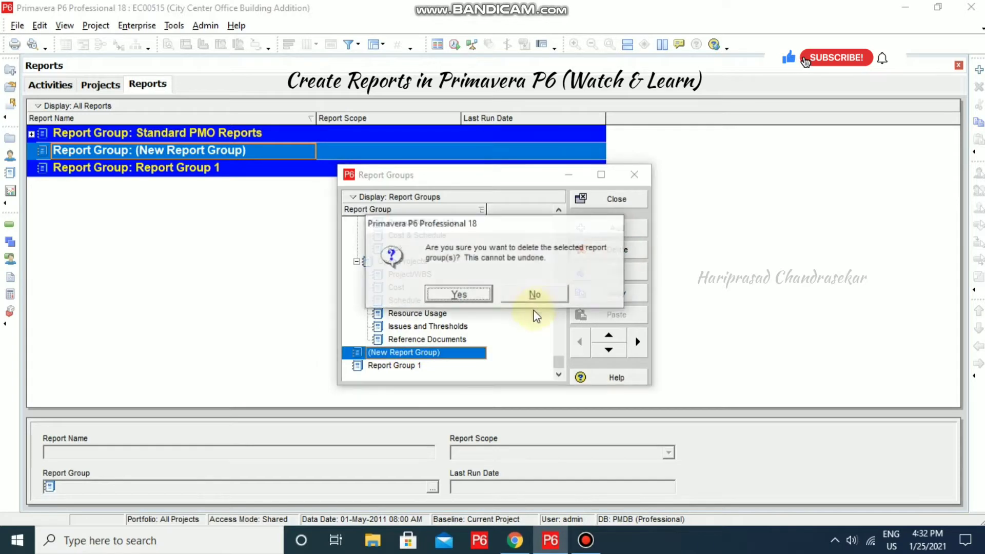
click(473, 297)
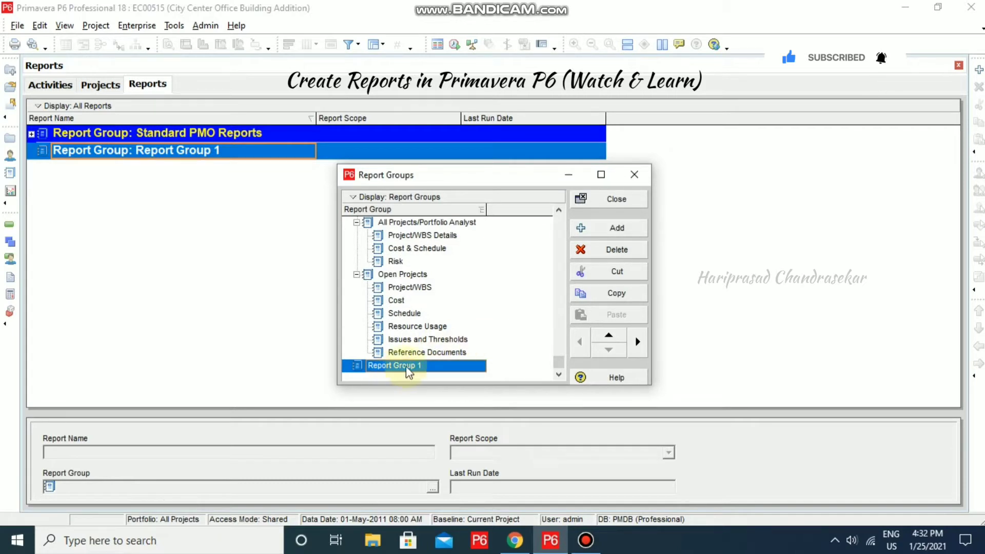
Move Report Group 1 above Standard PMO Reports, collapse the Standard PMO Reports group, and close the report groups list
click(610, 335)
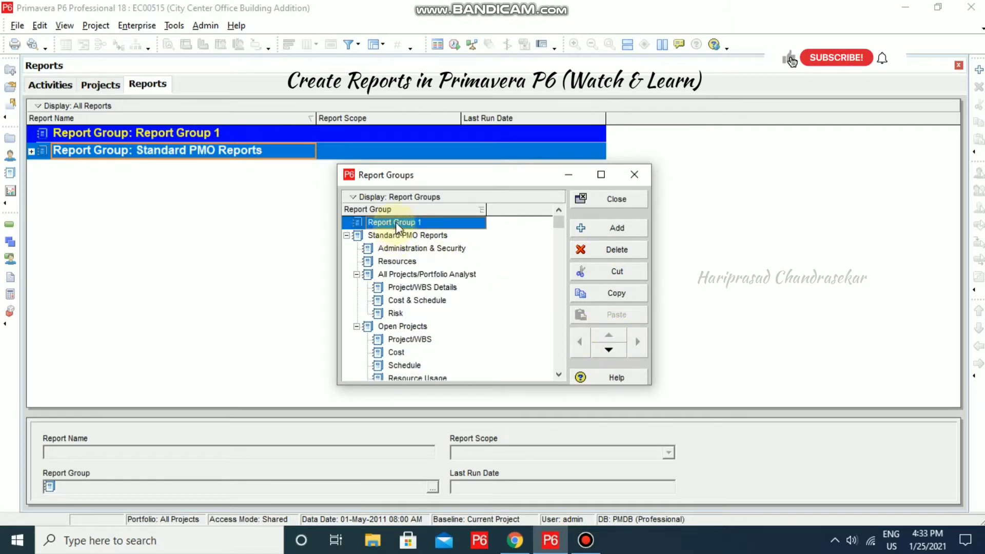
double_click(352, 234)
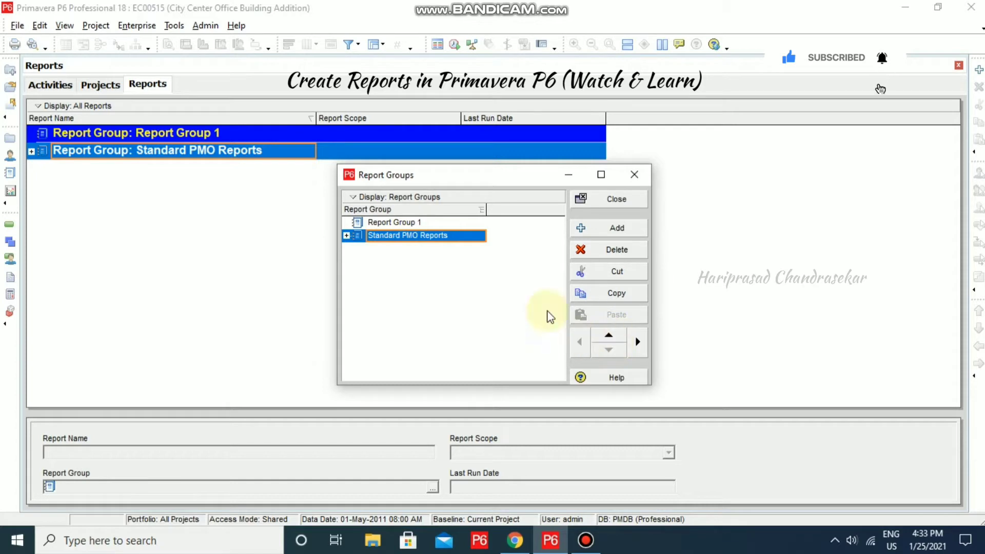
click(620, 199)
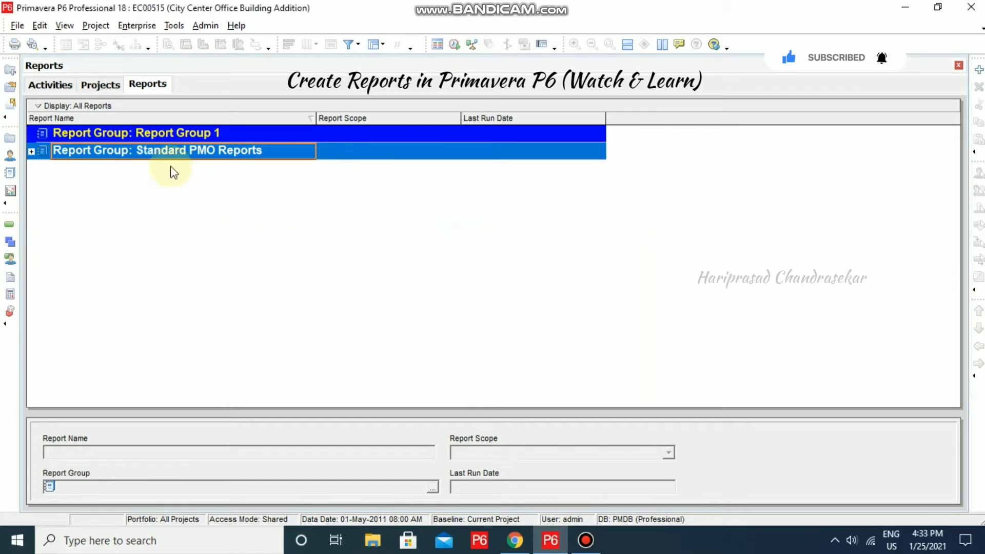
Start a new report in Report Group 1 with the Report Wizard and choose Project/EPS as its subject area
click(195, 134)
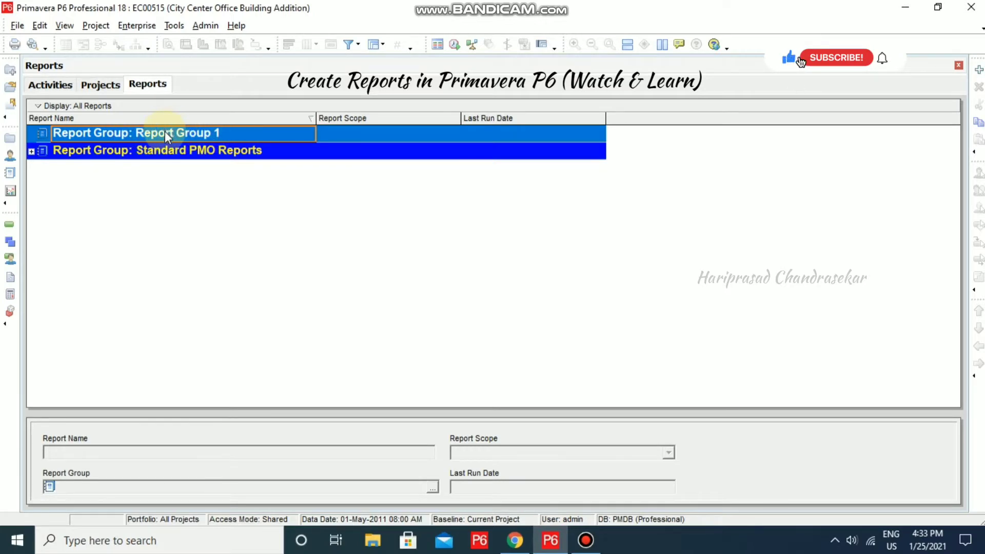
click(978, 72)
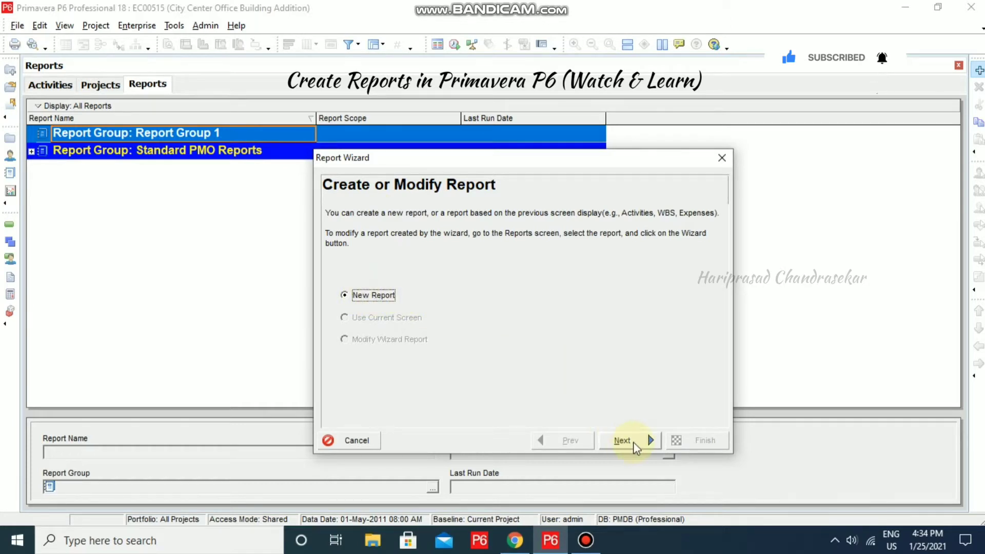
click(625, 440)
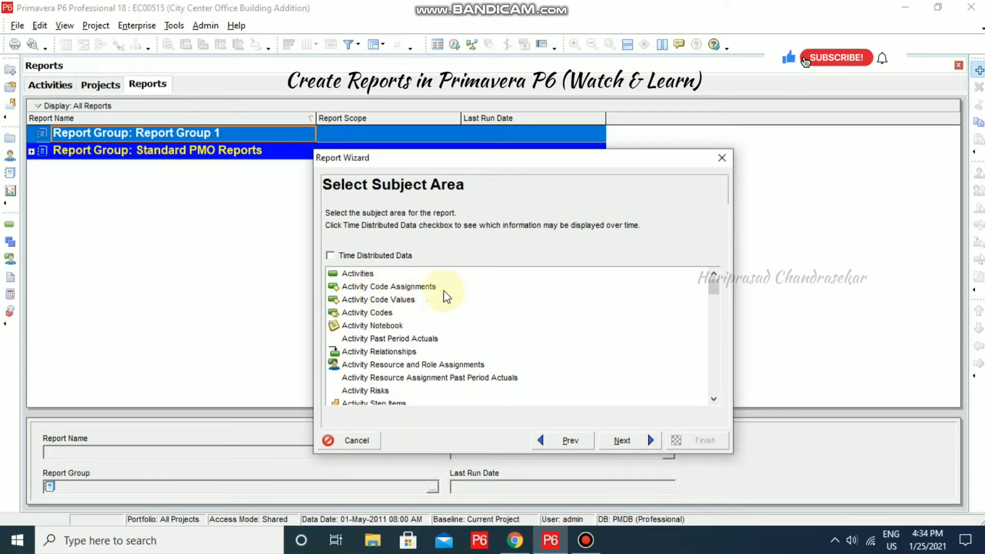
scroll(422, 303, down, 3)
scroll(420, 300, down, 4)
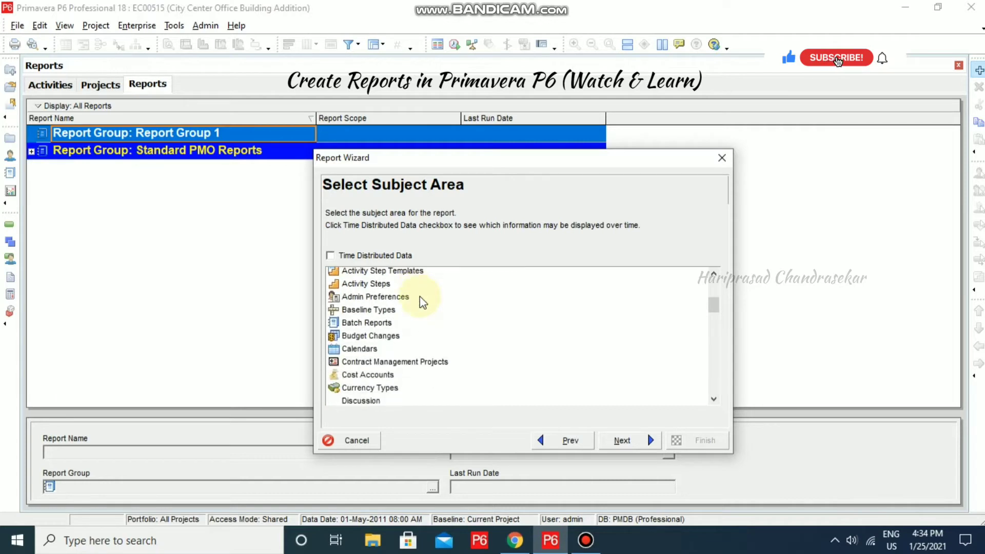
scroll(421, 301, down, 1)
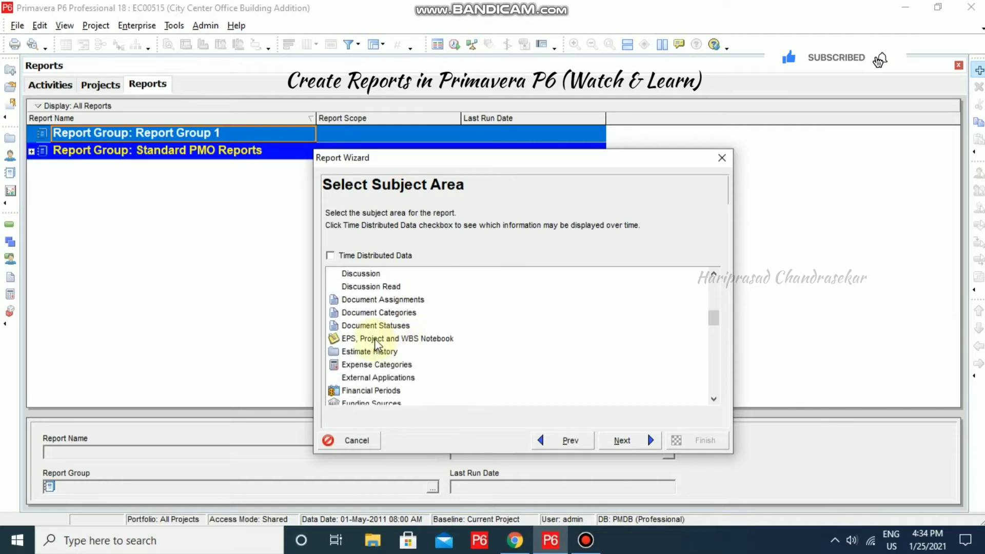
click(410, 340)
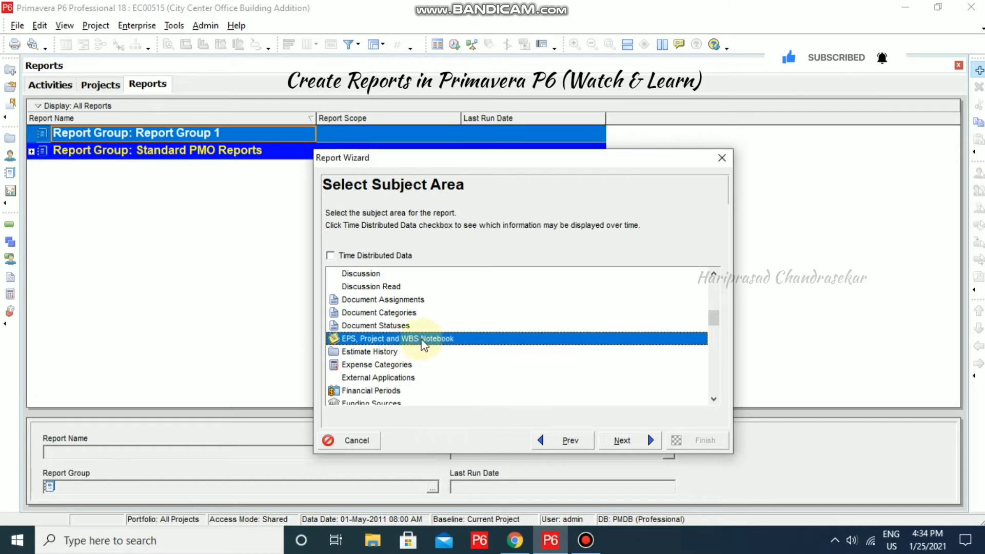
scroll(407, 349, down, 1)
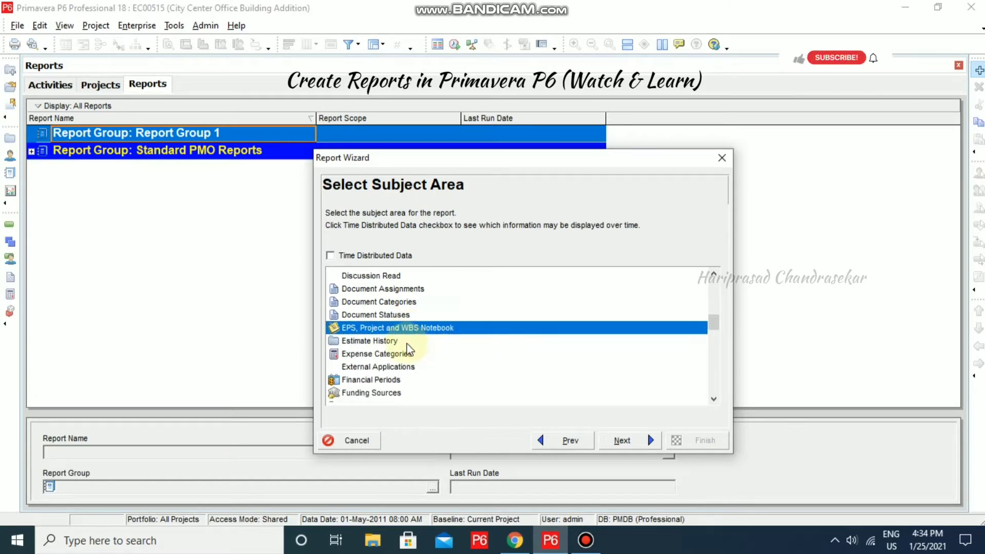
scroll(407, 348, down, 15)
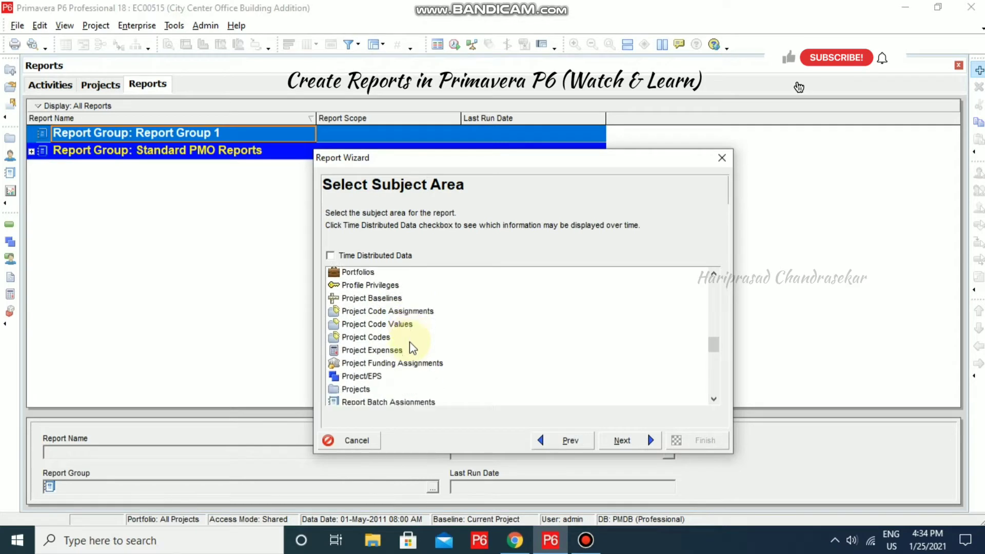
scroll(411, 349, down, 5)
click(378, 314)
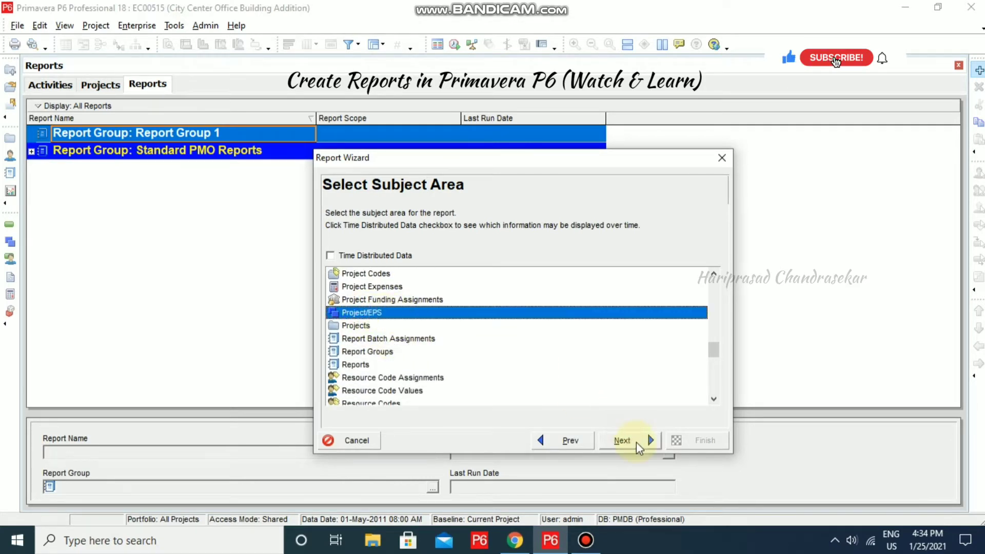
click(636, 442)
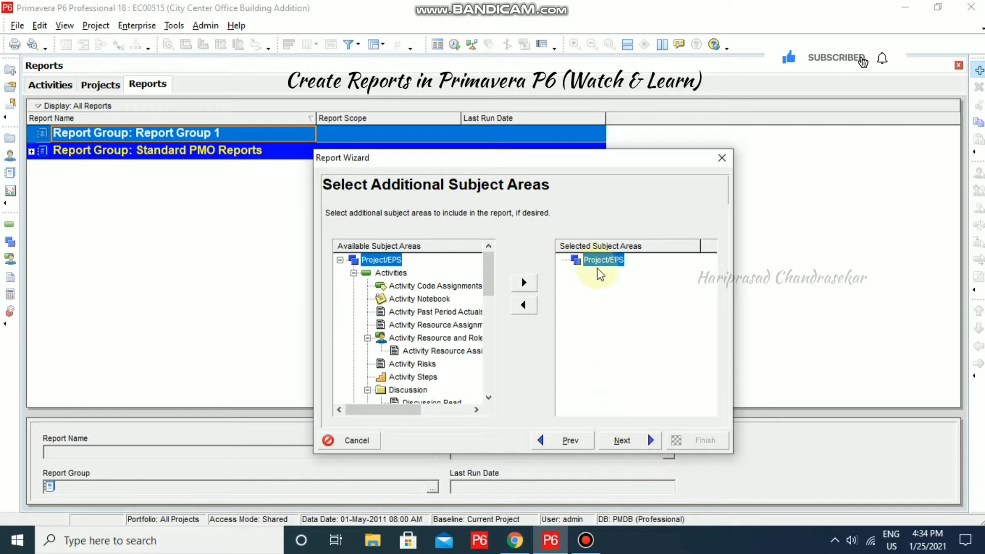
Add Activities as an additional subject area, keeping the default subject area configuration and the report title Project/EPS
click(391, 273)
click(523, 283)
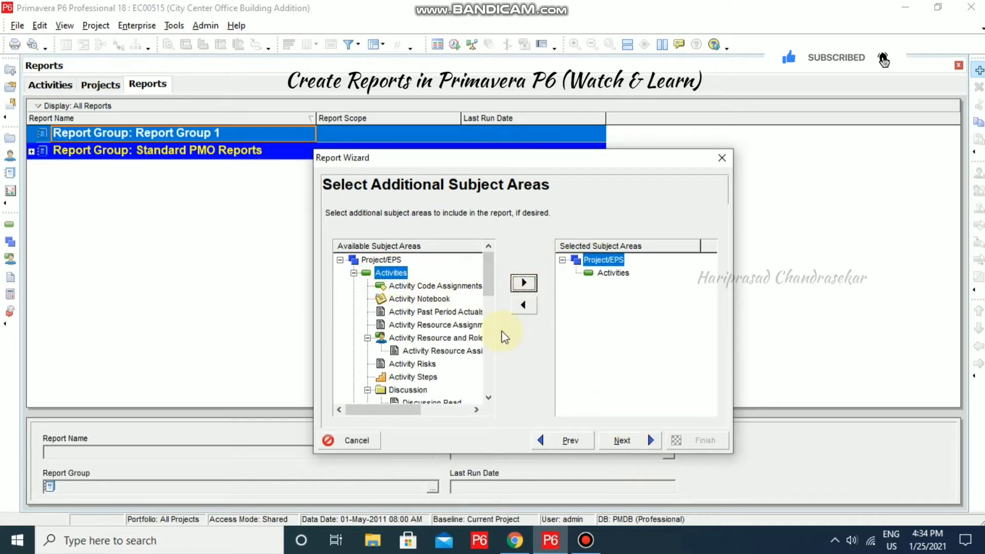
drag(488, 285, 510, 378)
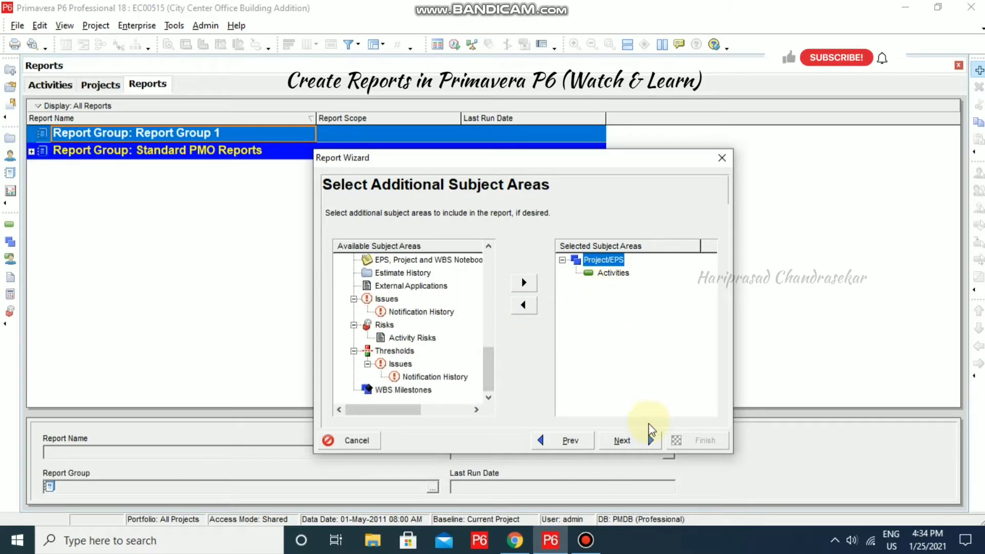
click(646, 442)
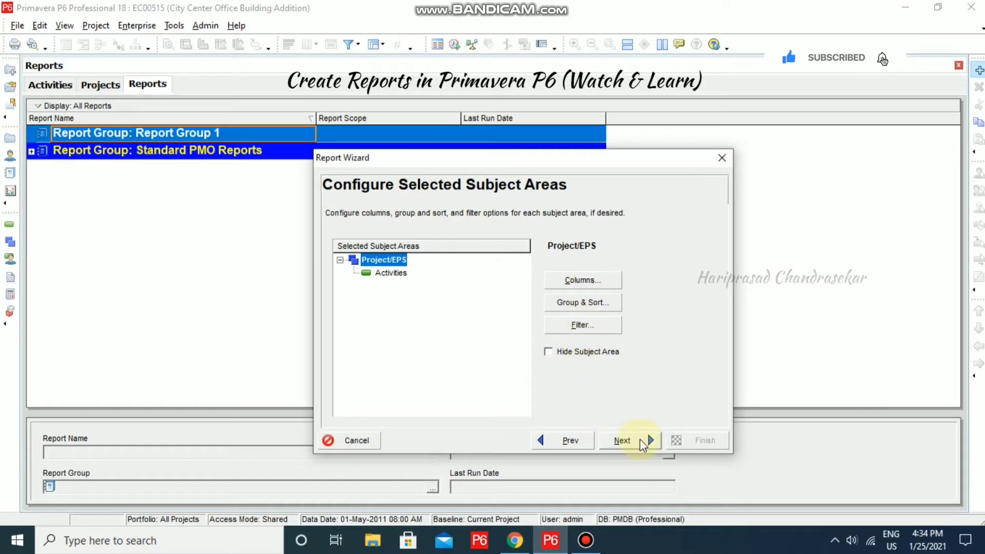
click(636, 441)
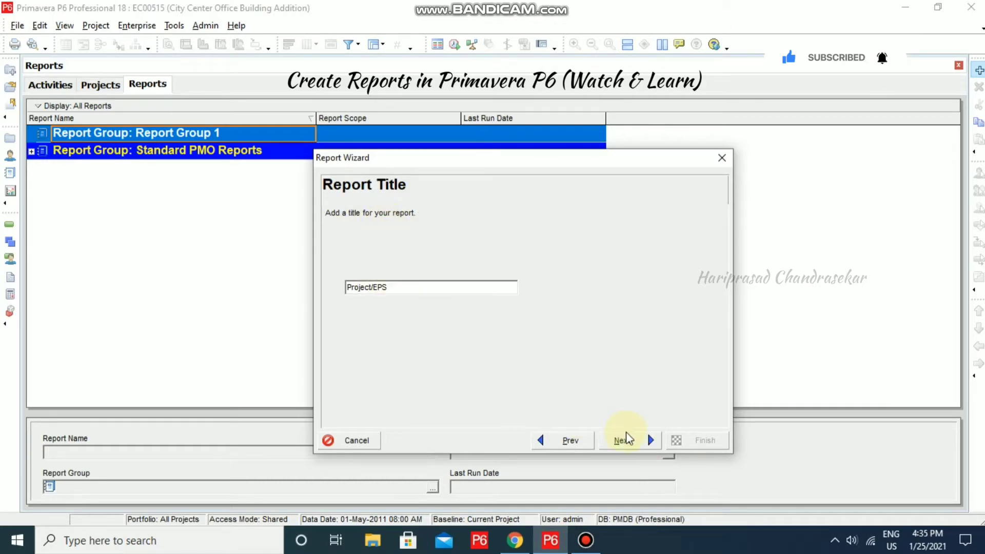
click(626, 437)
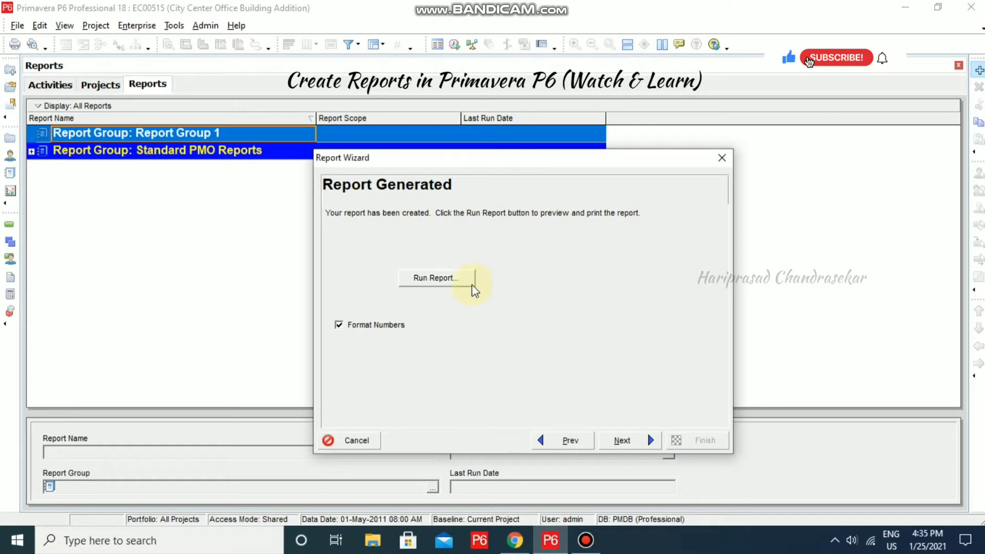
Run the report as a Print Preview without notes and page through it to the last page
click(449, 284)
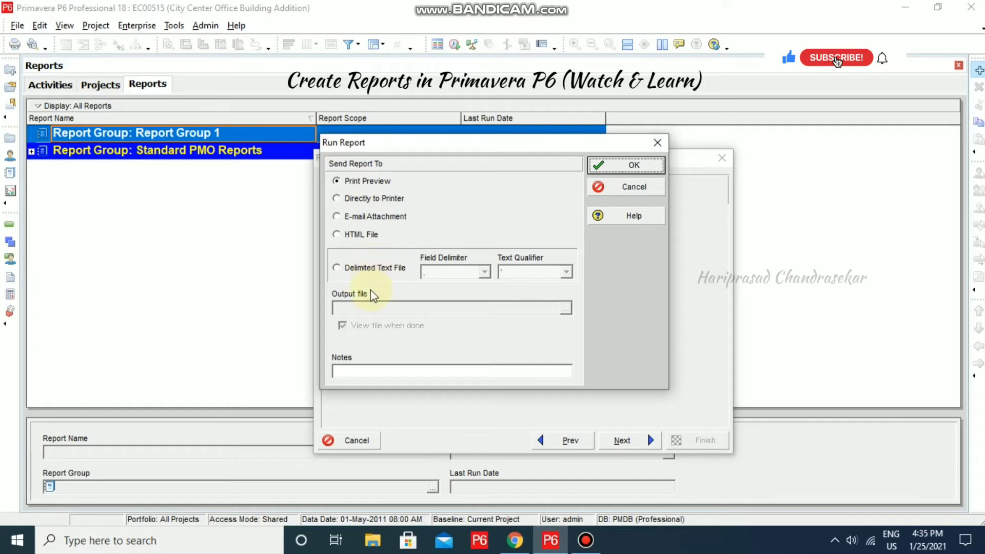
click(347, 268)
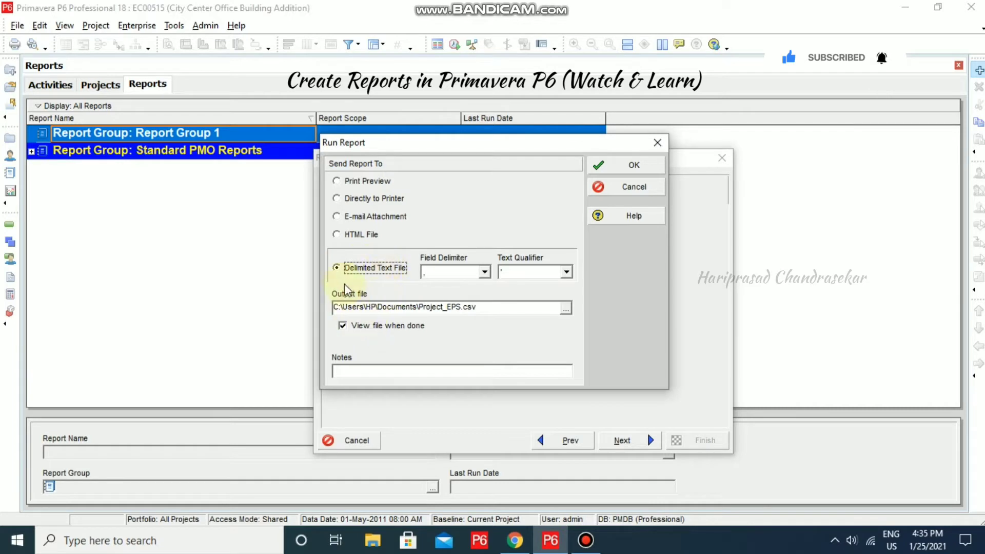
click(339, 182)
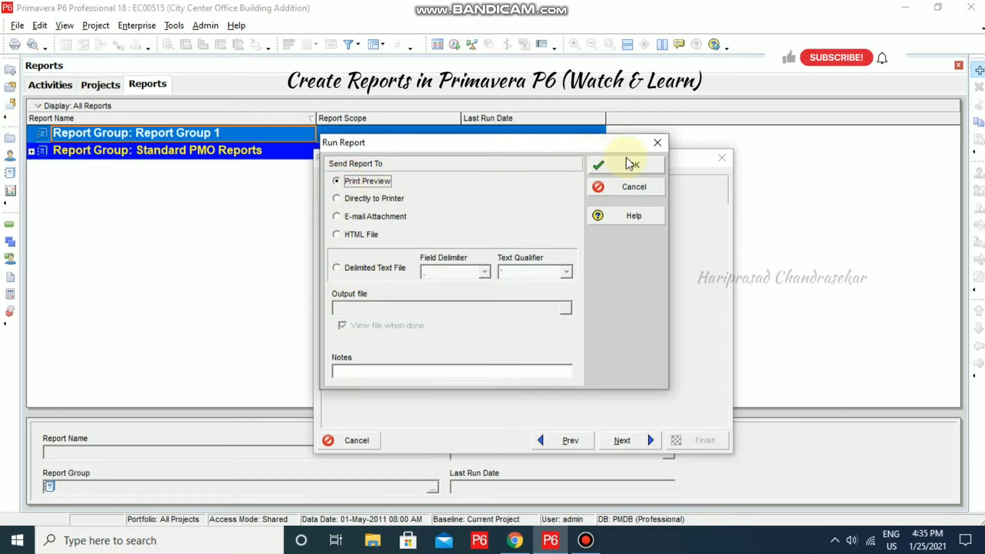
click(411, 370)
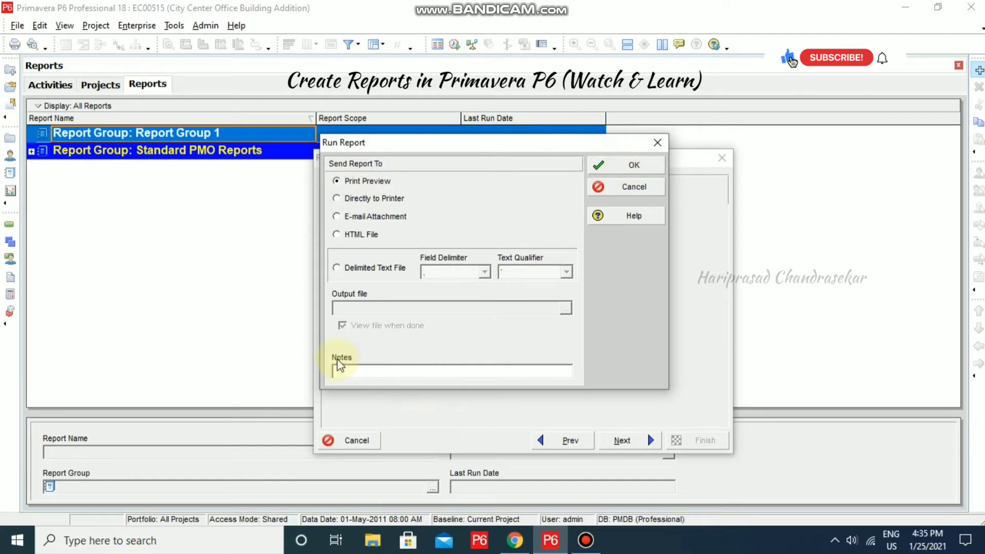
click(635, 168)
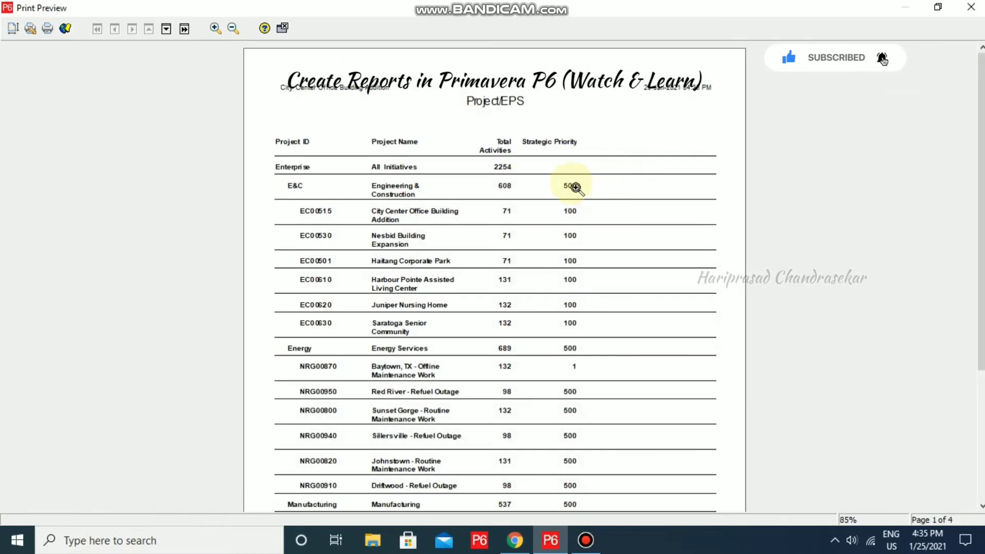
scroll(575, 187, down, 3)
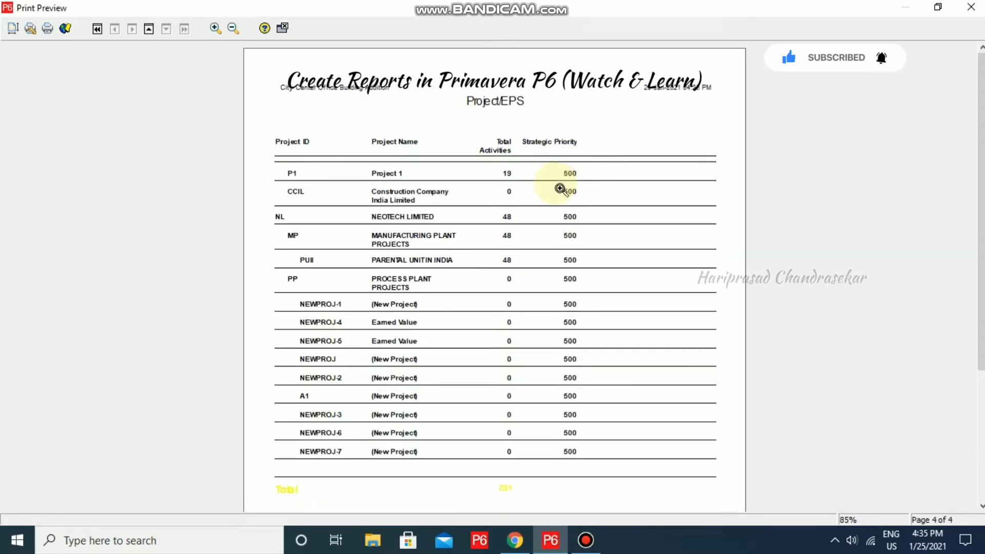
scroll(523, 236, up, 3)
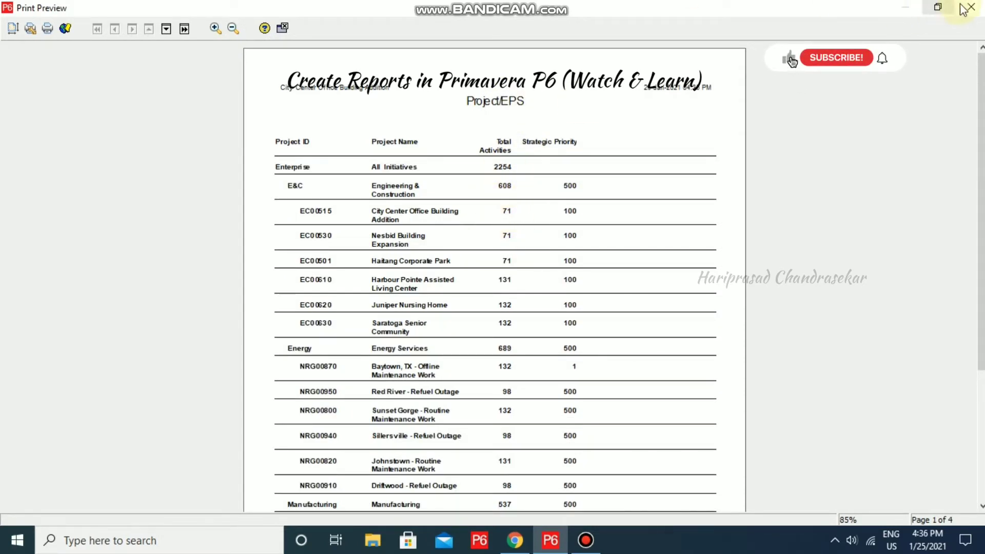
scroll(352, 167, down, 3)
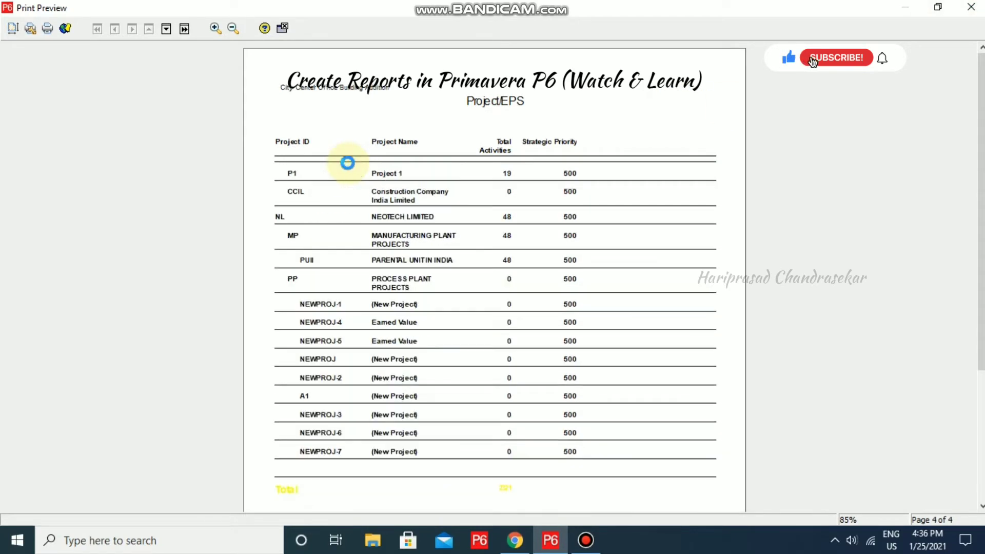
Print all pages of the report with Microsoft Print to PDF, saving the file in Documents as EPS Projects
click(45, 31)
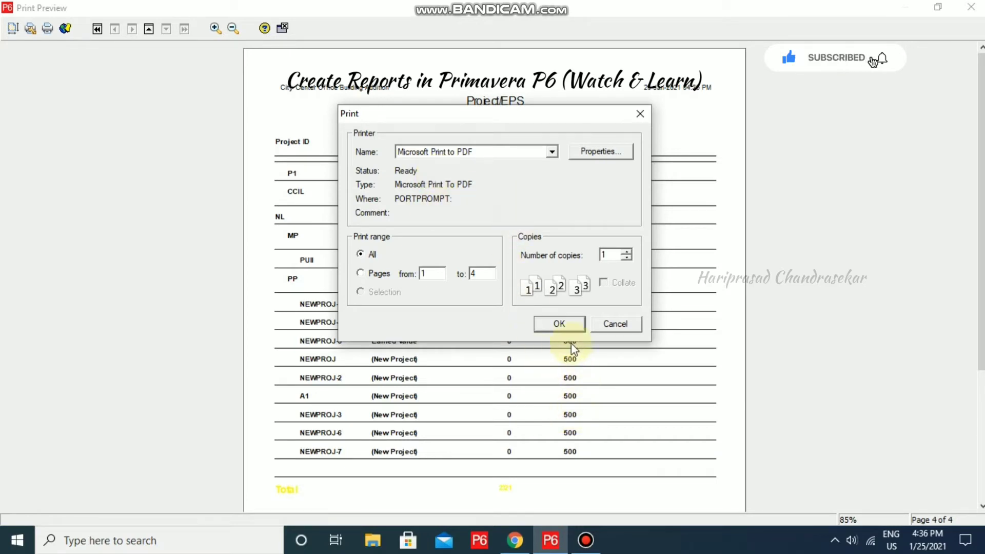
click(559, 324)
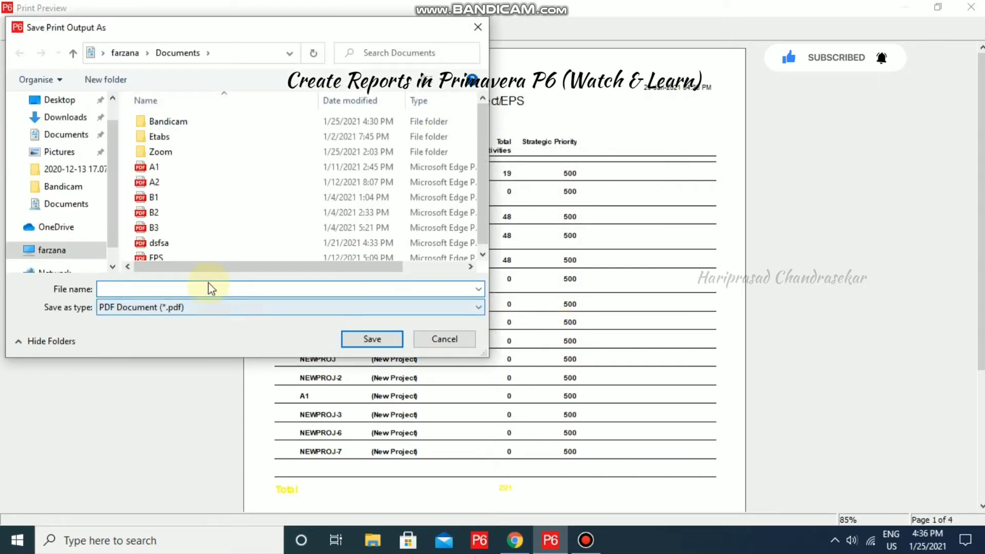
text(EPS)
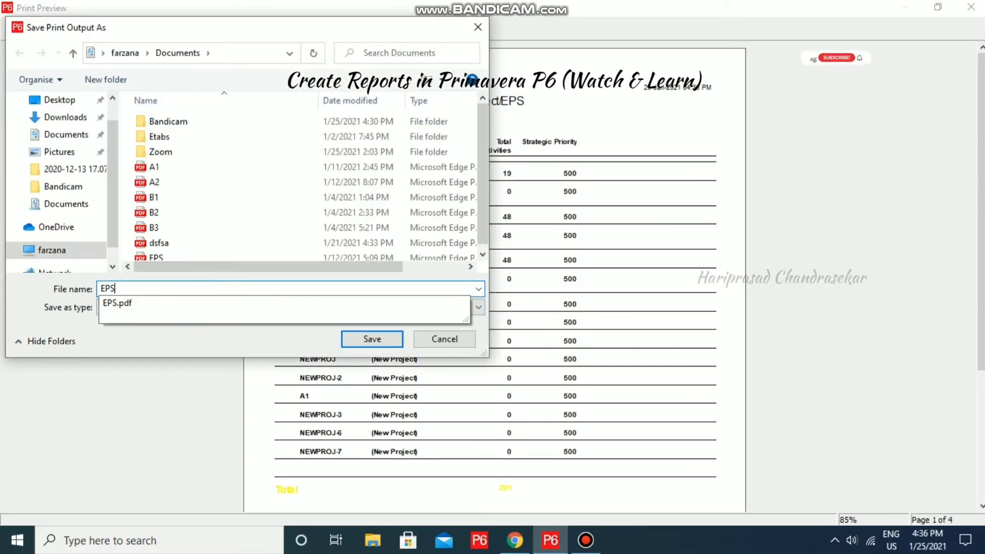
text( Projects)
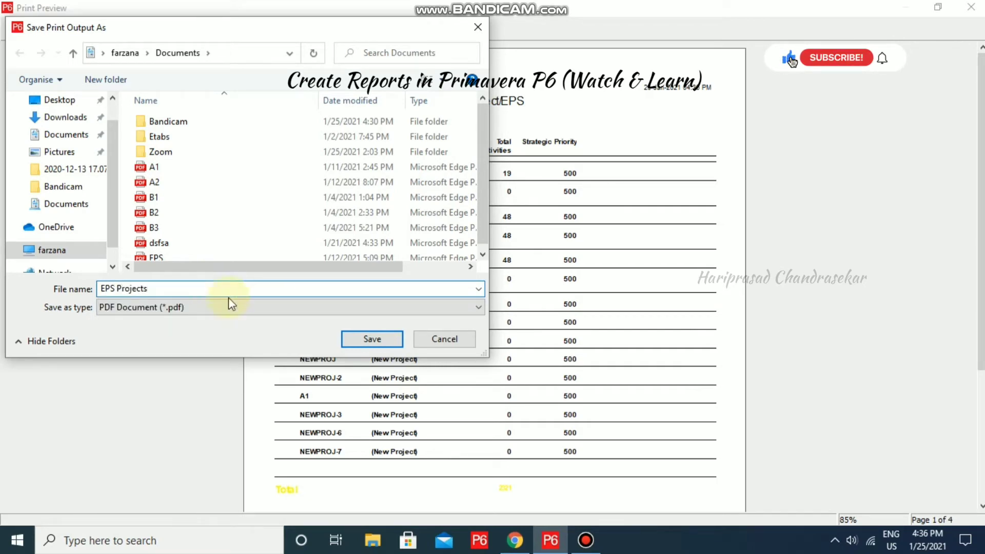
click(370, 337)
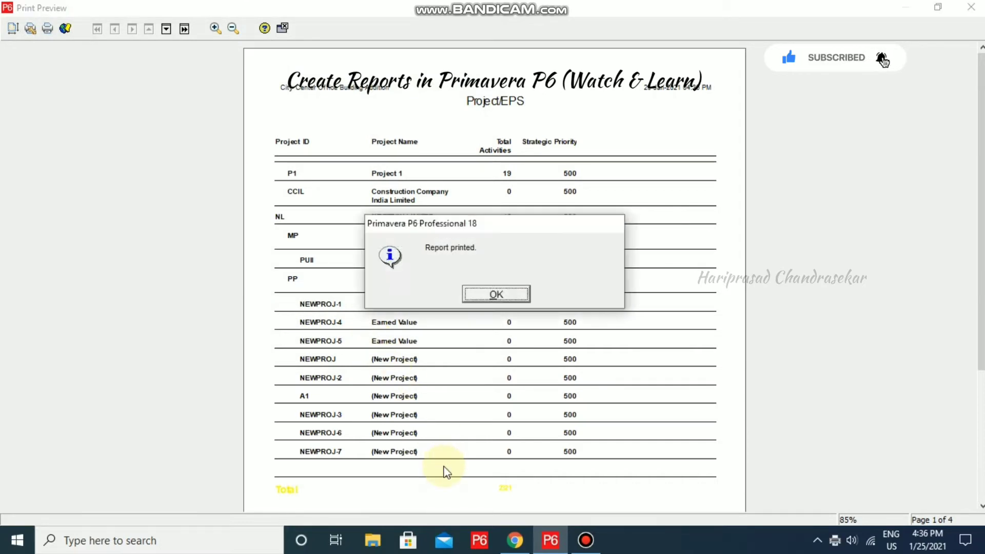
click(496, 294)
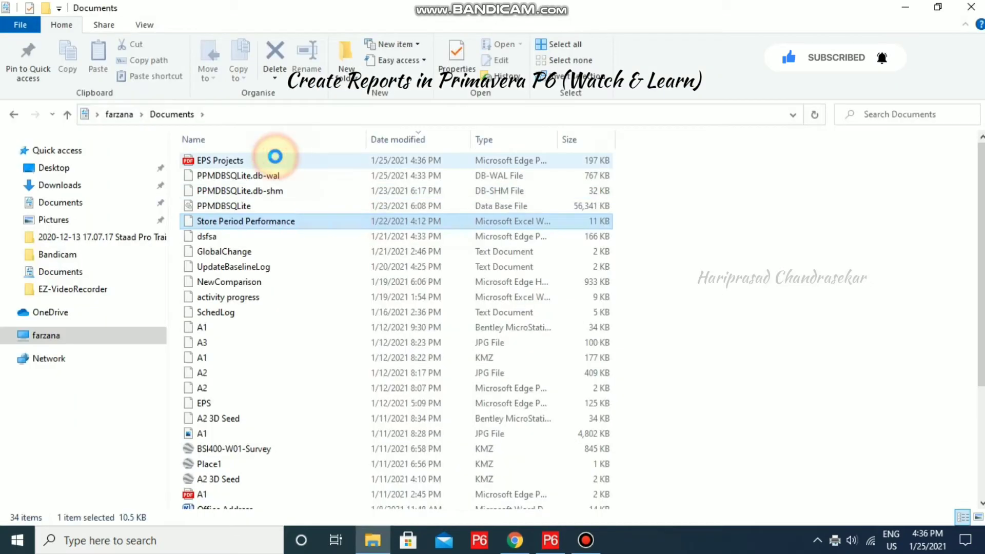
Open the EPS Projects PDF from the Documents folder in File Explorer
click(261, 158)
right_click(264, 159)
click(300, 170)
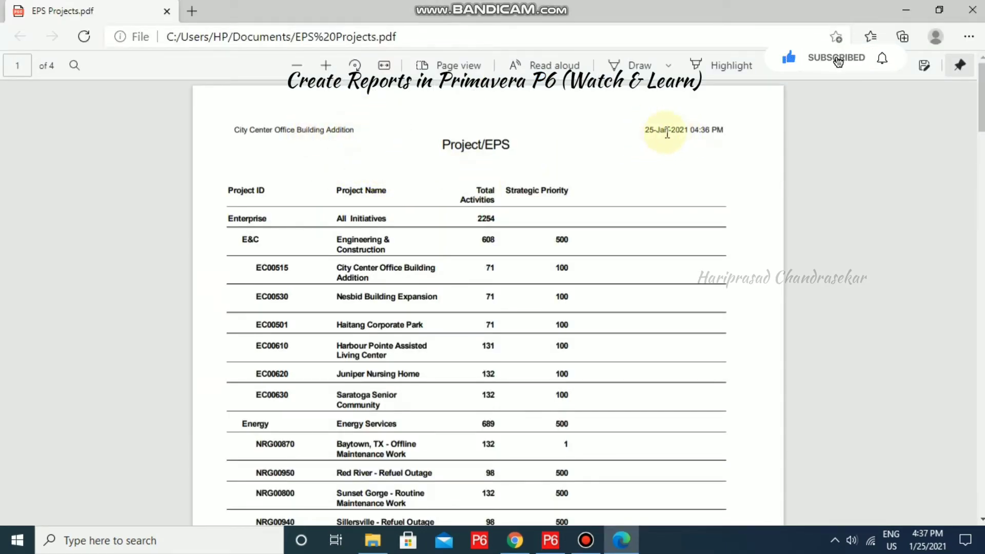
Review the Project/EPS report's pages, headers and footers in the PDF, then close it to return to the print preview
scroll(661, 200, down, 12)
scroll(661, 203, down, 15)
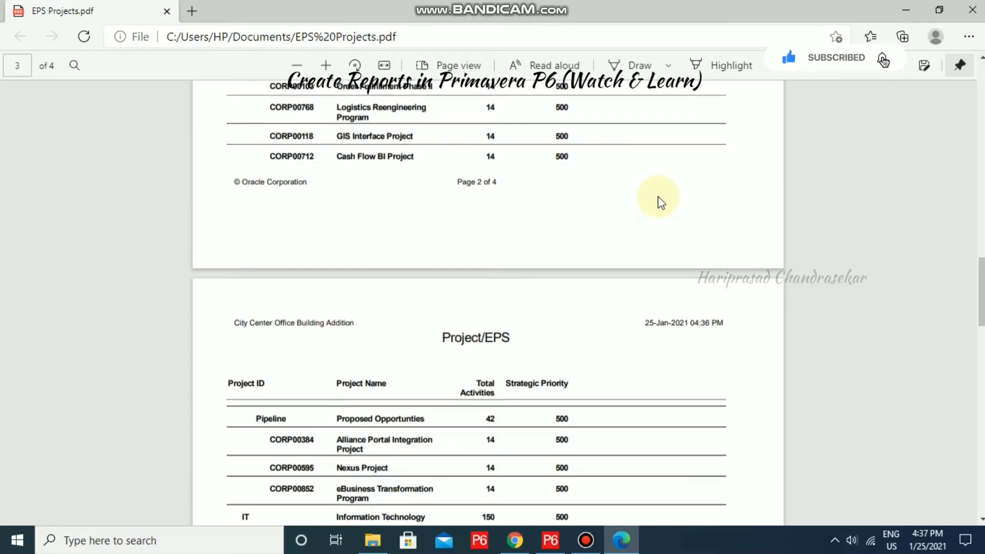
scroll(658, 207, up, 5)
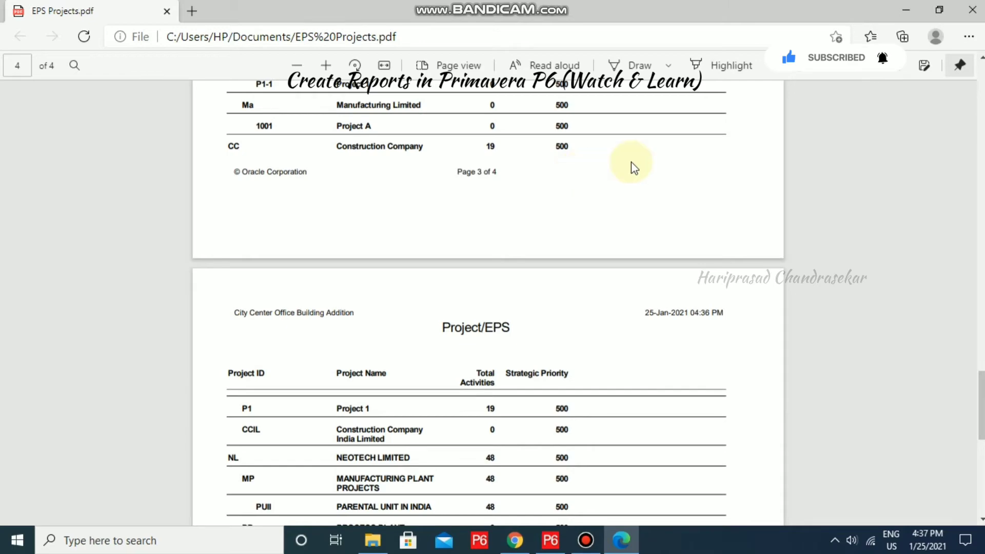
scroll(620, 213, up, 10)
scroll(620, 211, up, 12)
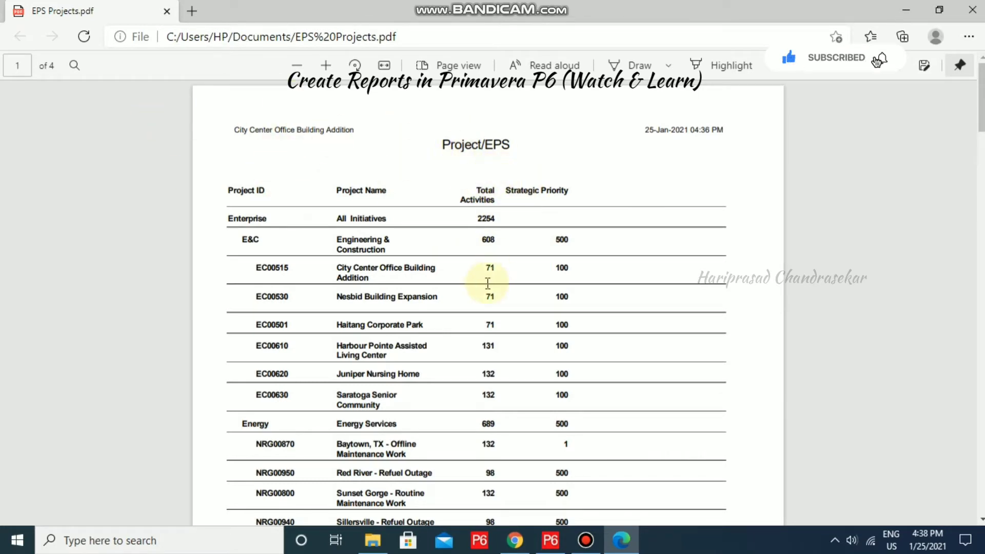
scroll(487, 272, down, 7)
scroll(483, 267, down, 3)
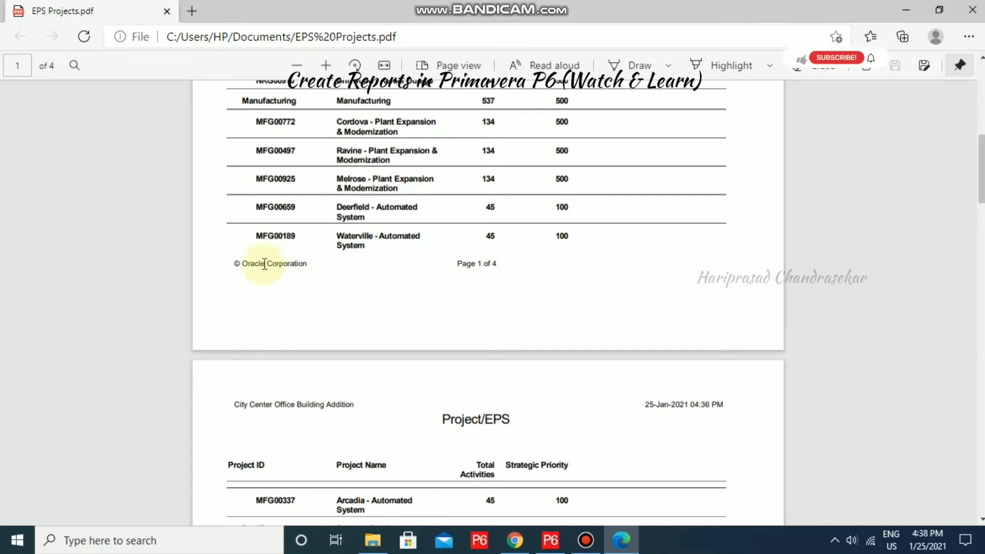
click(974, 7)
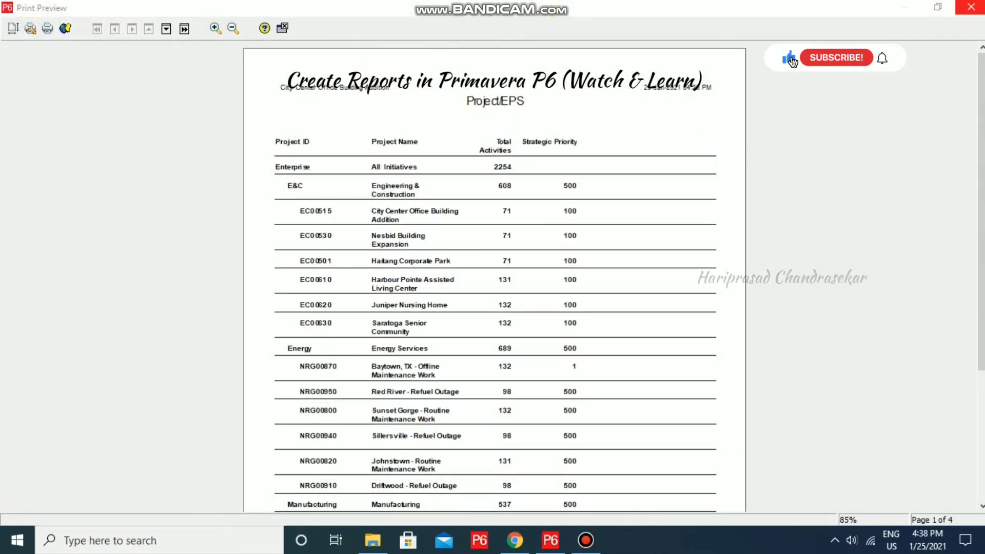
Close the print preview, save the Project/EPS report and finish the Report Wizard
click(970, 6)
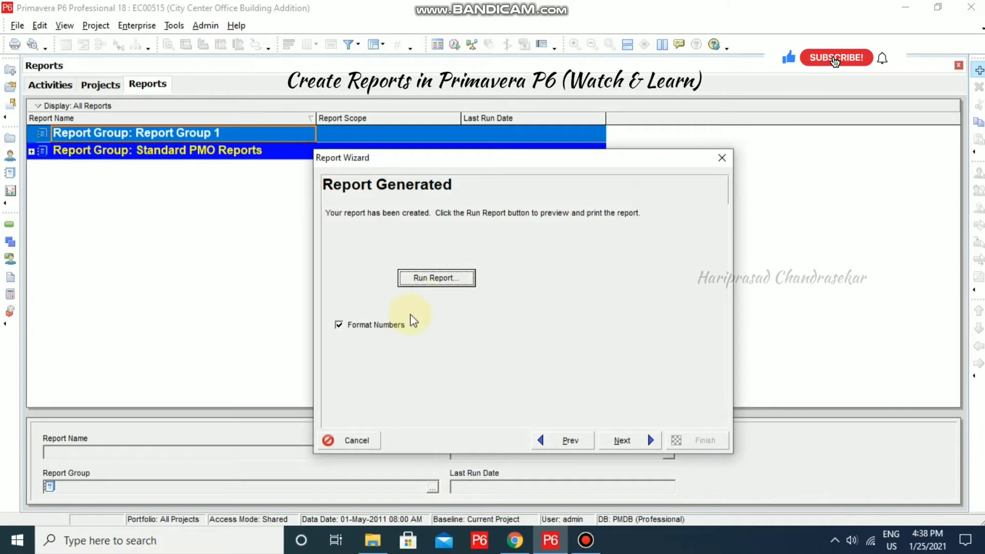
click(644, 445)
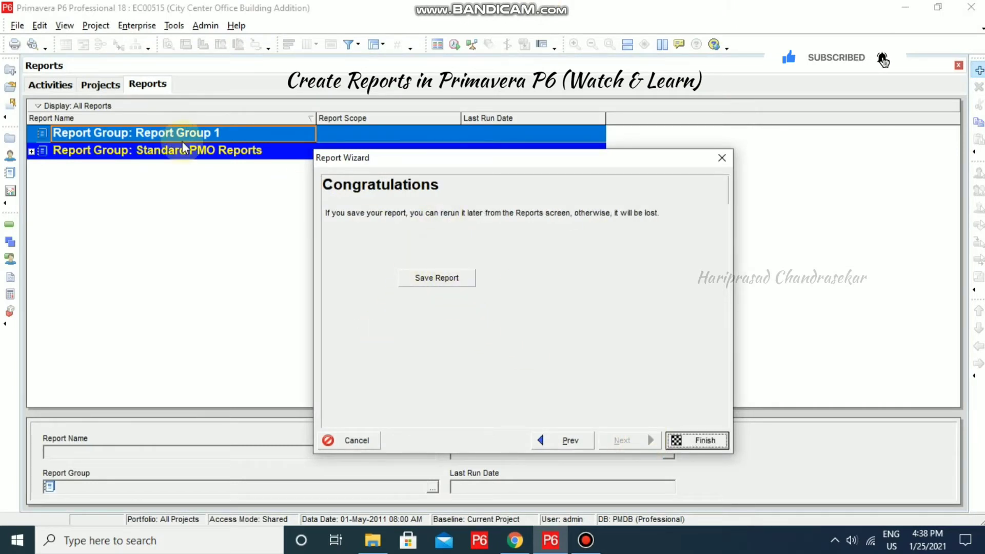
click(441, 279)
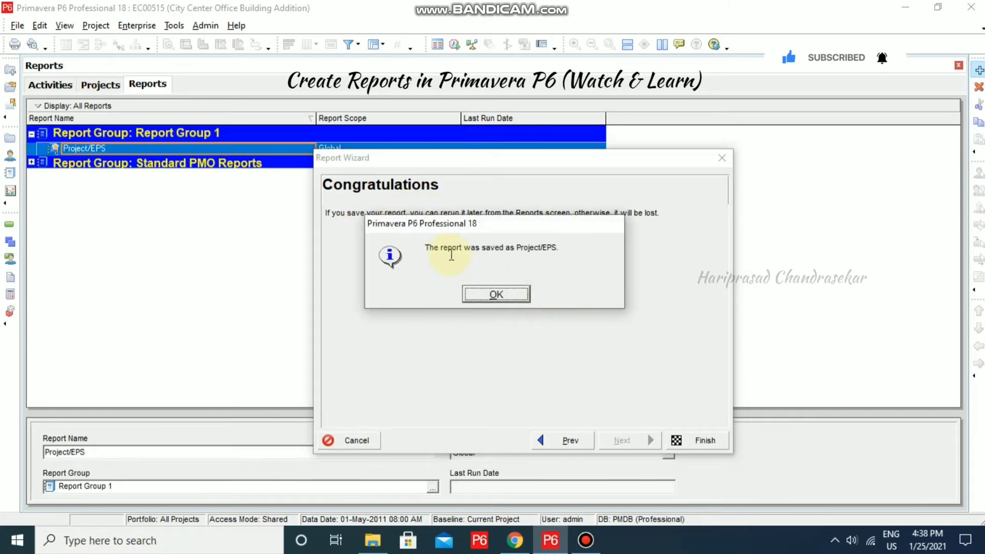
click(522, 296)
click(701, 440)
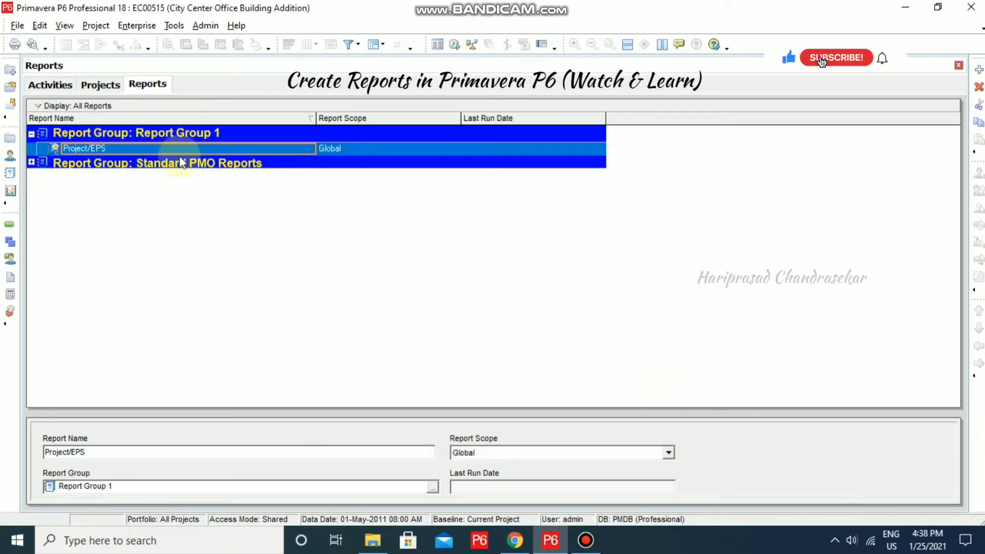
Run the saved Project/EPS report from the reports list as a Print Preview, then close the preview
right_click(229, 149)
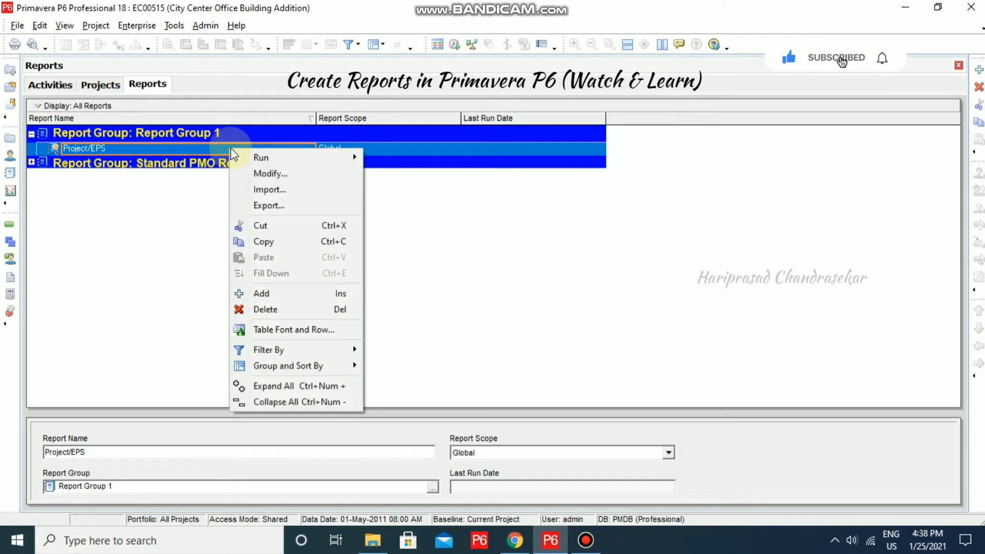
mouse_move(281, 162)
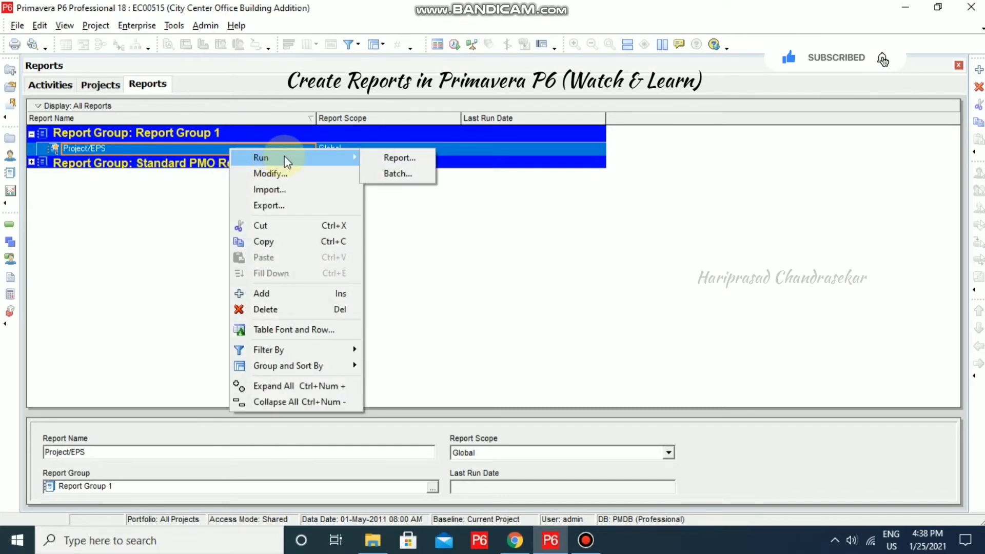
click(409, 159)
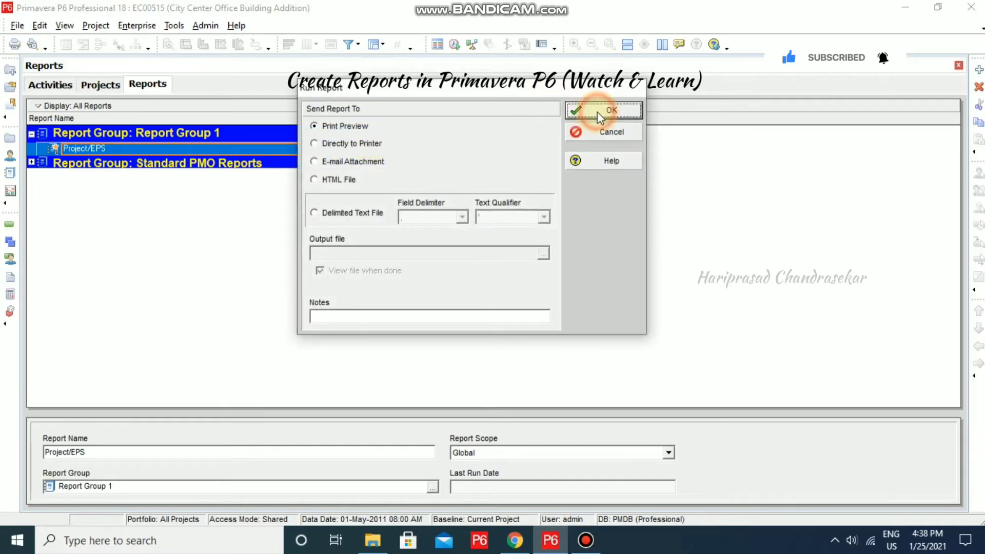
click(598, 115)
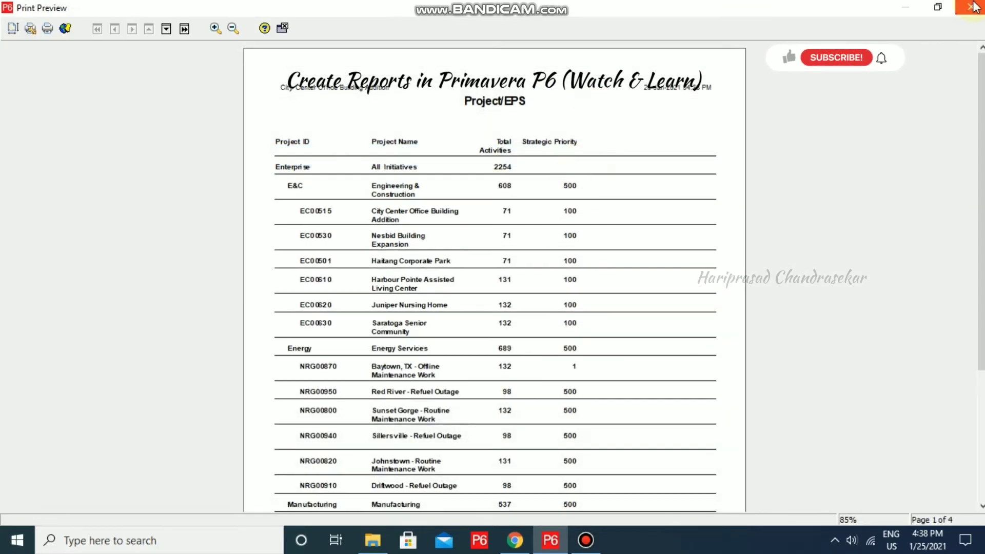
click(974, 6)
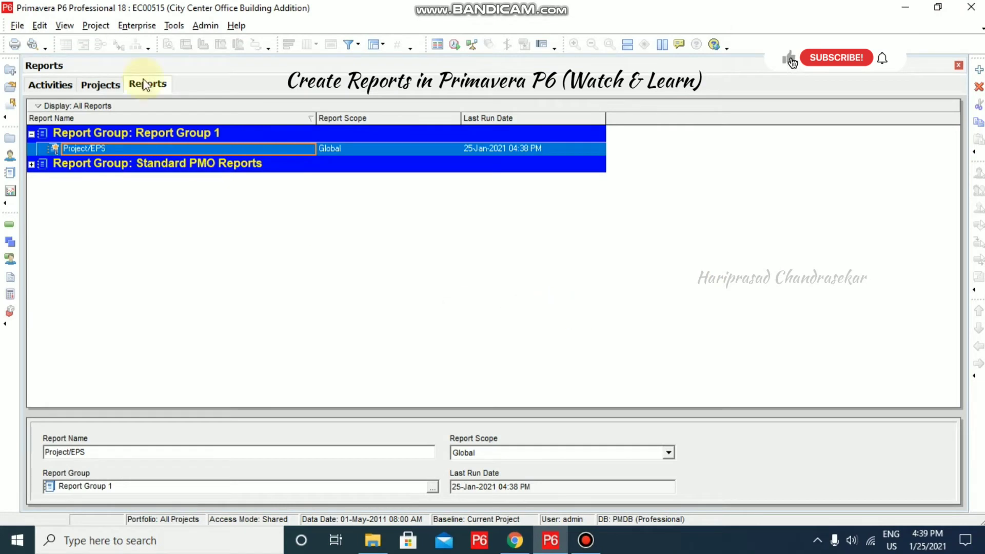
Open the global batch reports and examine which reports the Project Completion Reports and Project Startup Reports batches contain
click(174, 26)
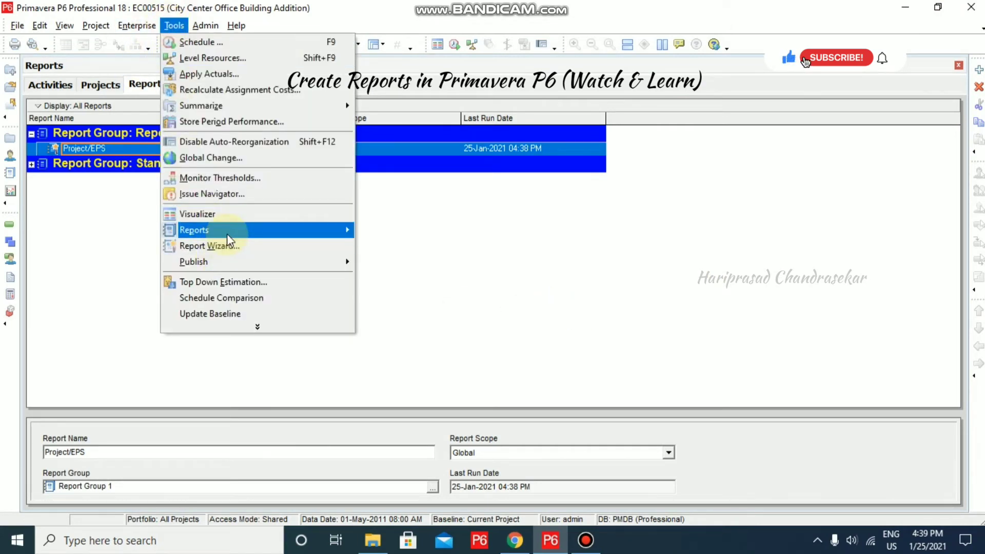
mouse_move(228, 234)
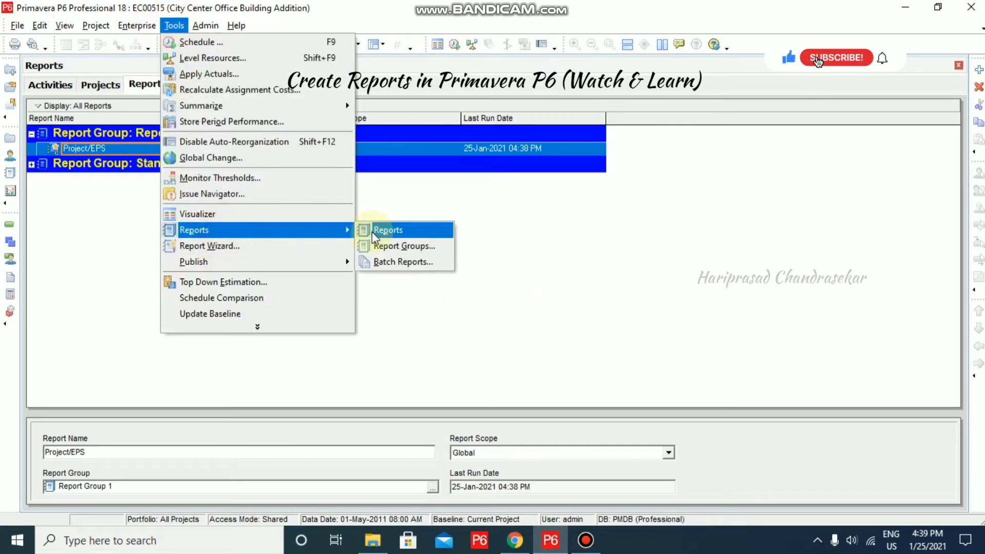
click(404, 263)
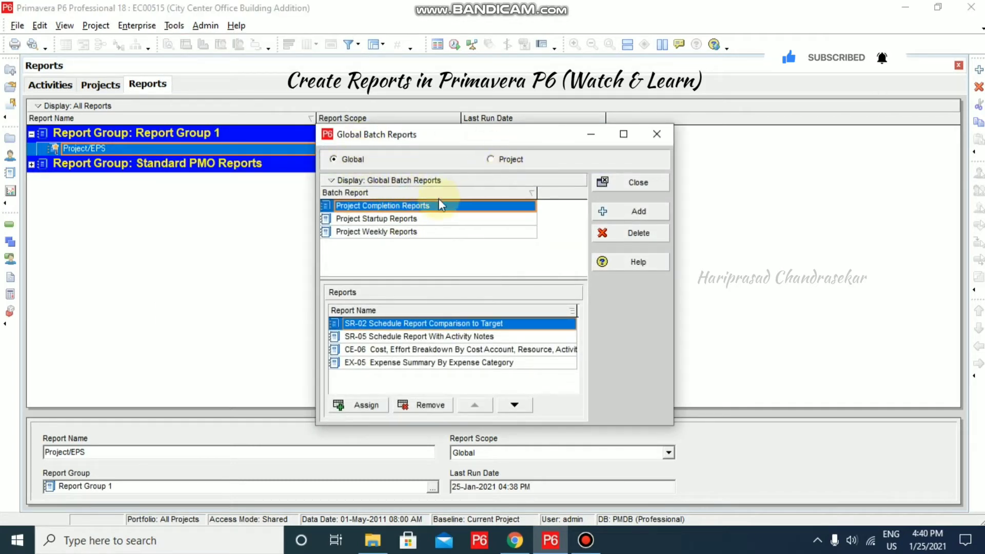
click(342, 180)
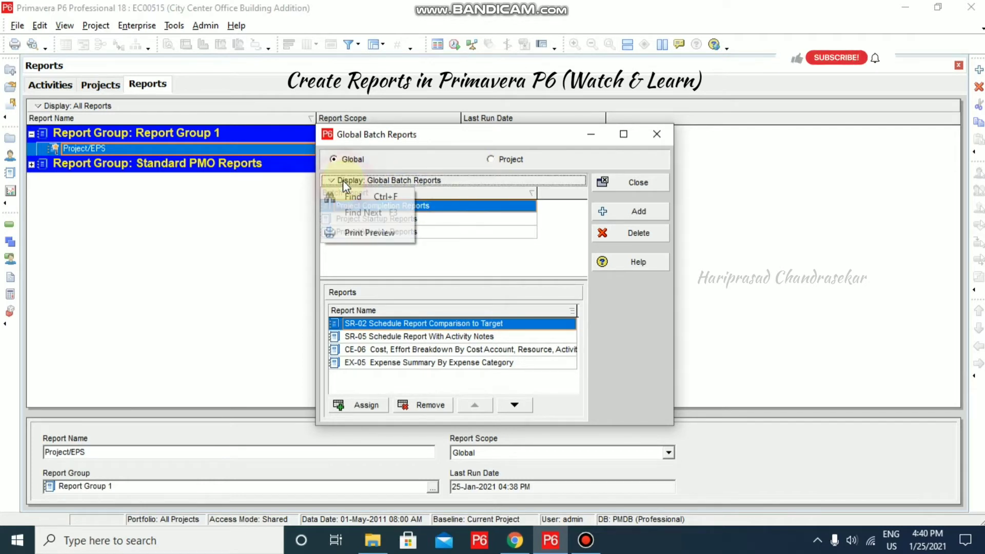
click(371, 181)
click(460, 180)
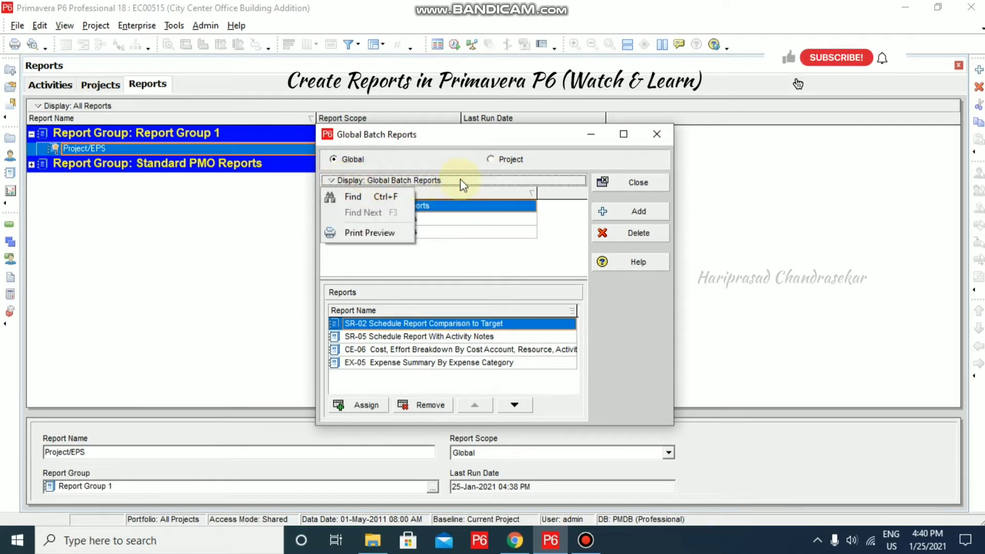
click(494, 170)
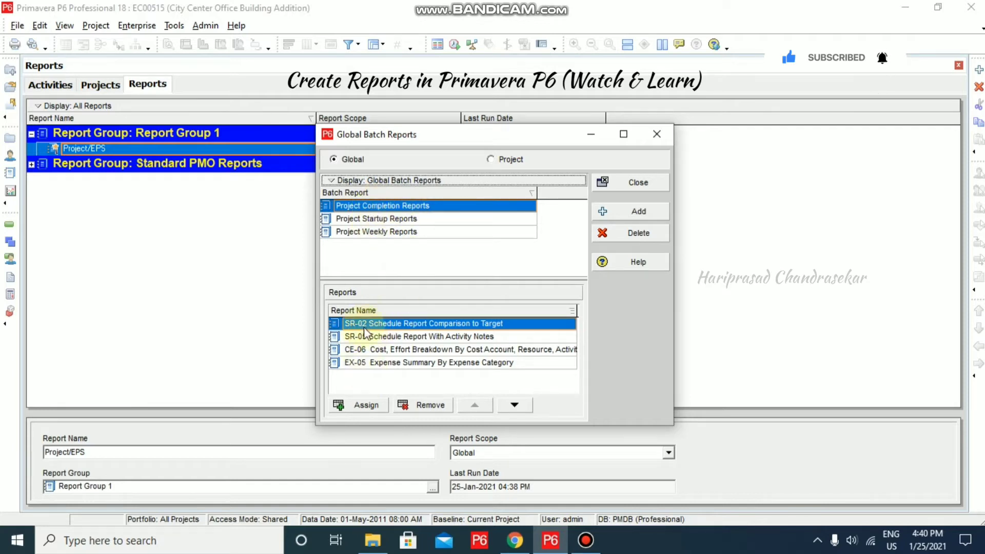
click(390, 219)
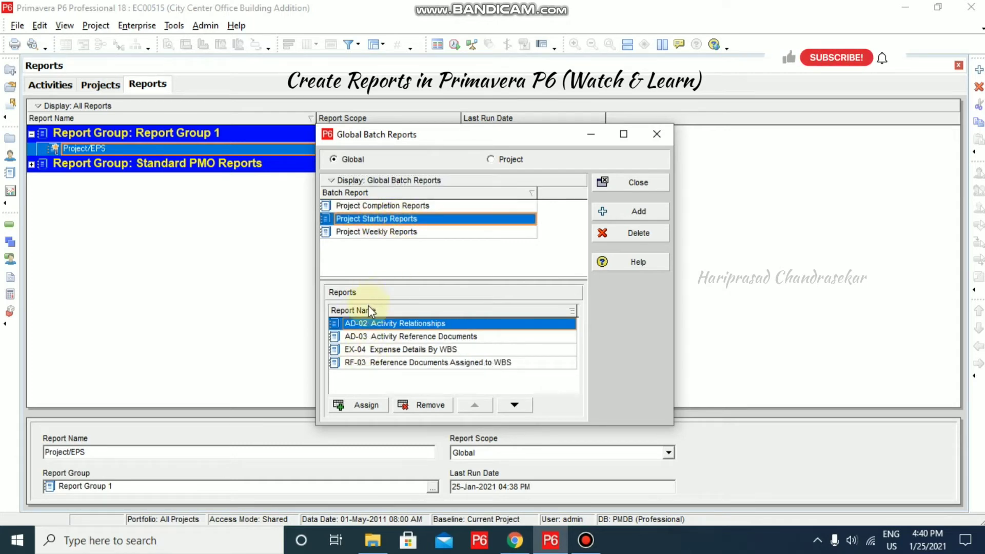
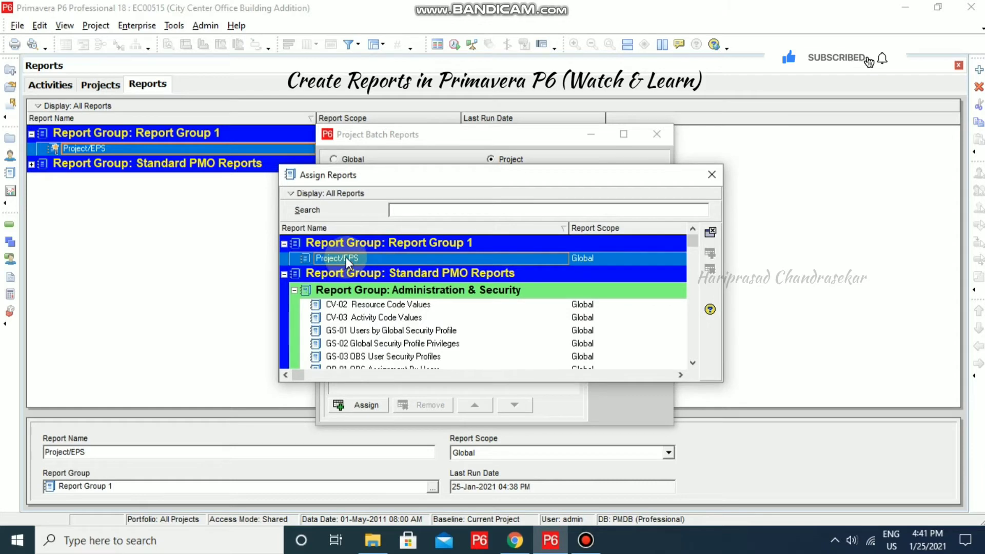
Try to assign the globally scoped Project/EPS report to the New Project Batch Report, then close the batch reports
click(340, 256)
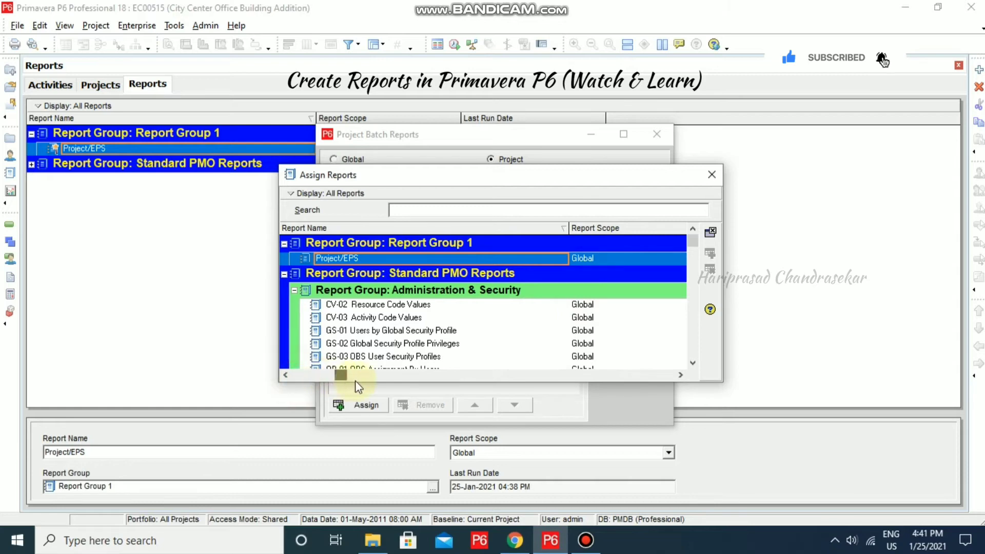
drag(420, 378, 315, 378)
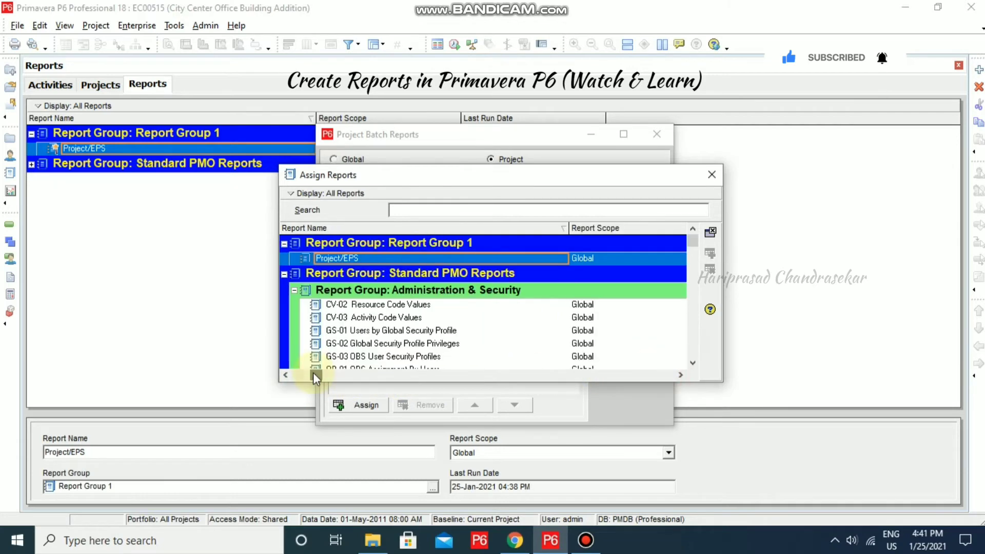
click(711, 174)
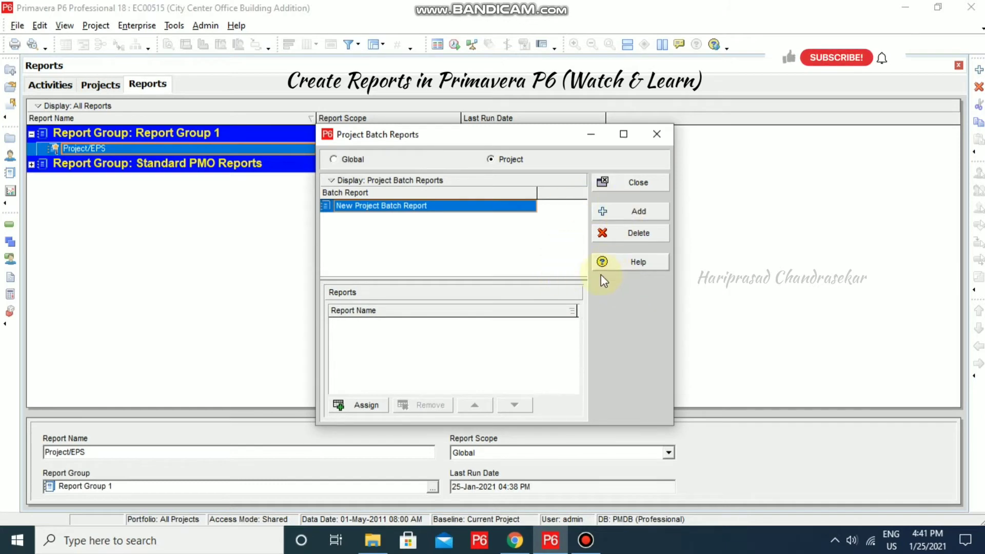
click(640, 183)
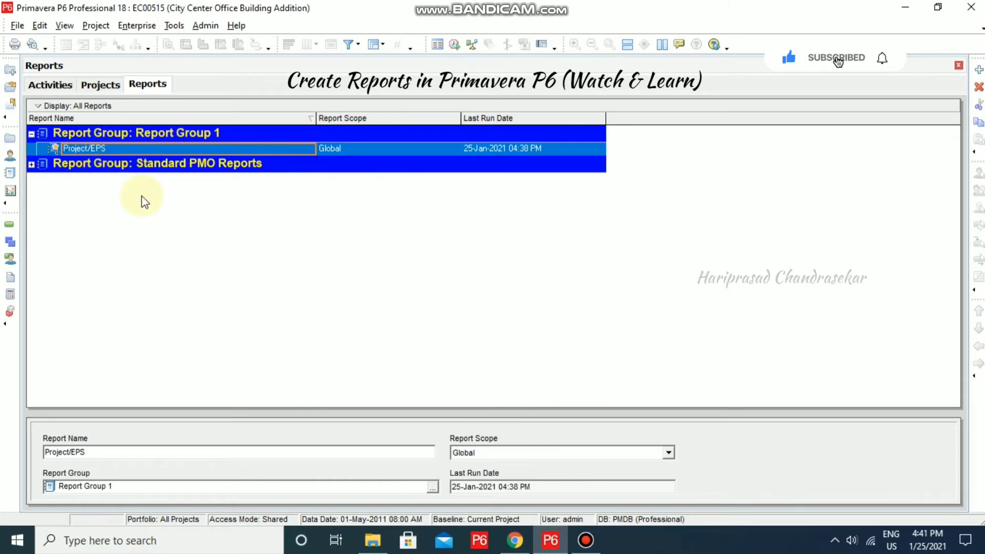
Set the Project/EPS report's scope to Current Project, keeping it in Report Group 1
click(668, 452)
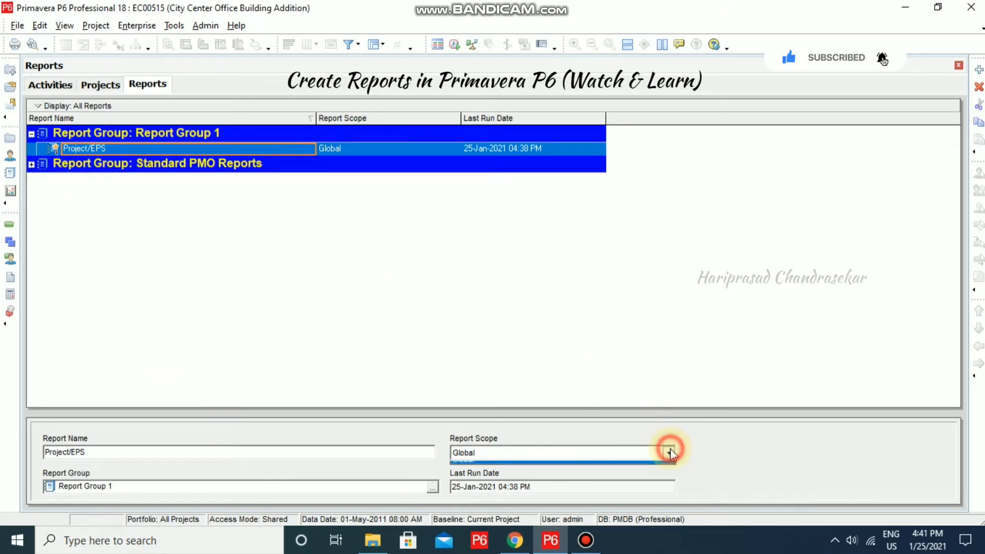
click(577, 466)
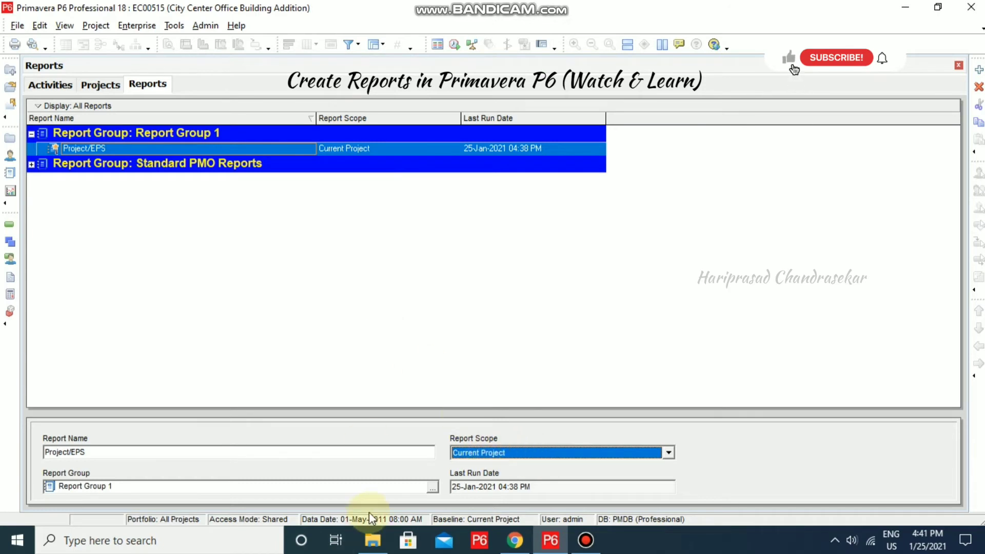
click(433, 488)
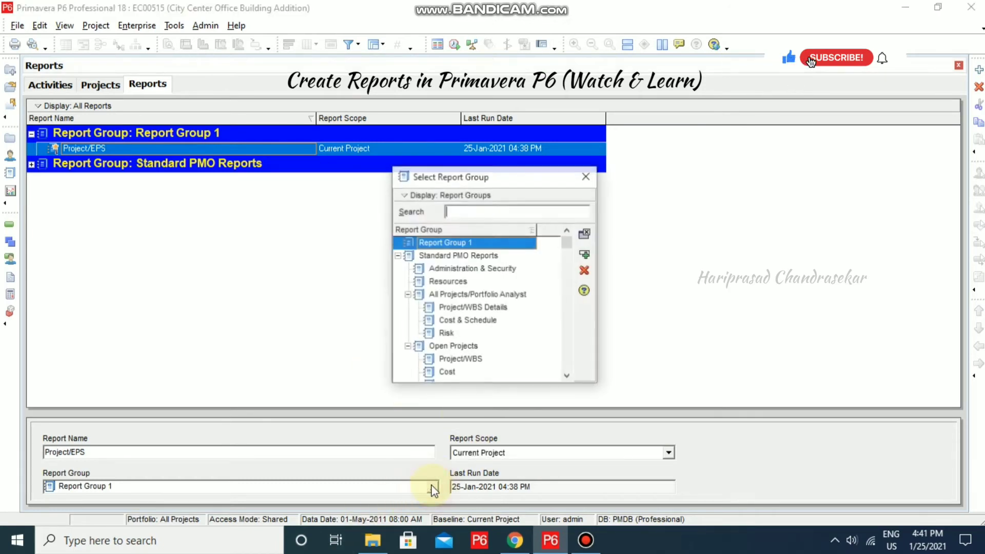
click(587, 176)
Assign the Project/EPS report to the New Project Batch Report and close the batch reports
click(177, 26)
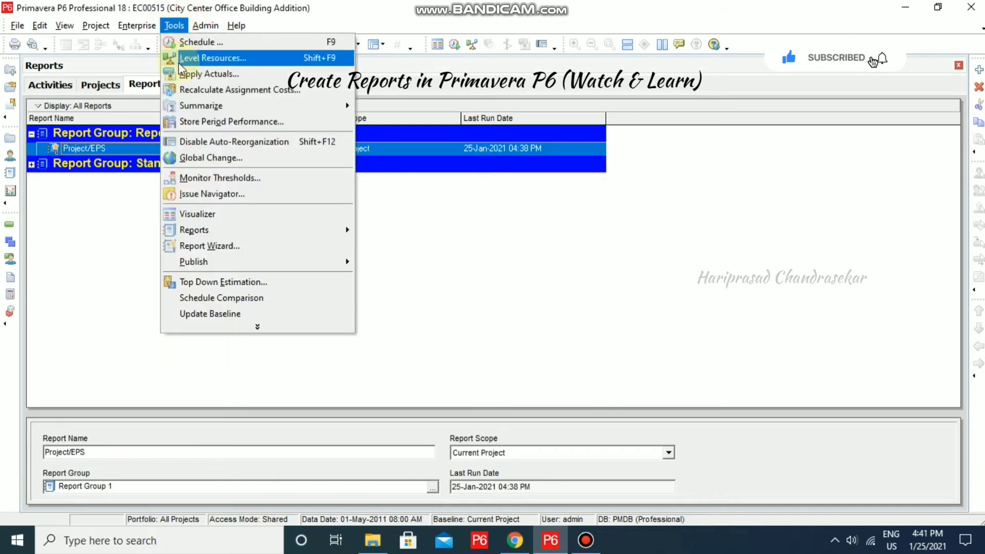
mouse_move(241, 230)
click(402, 259)
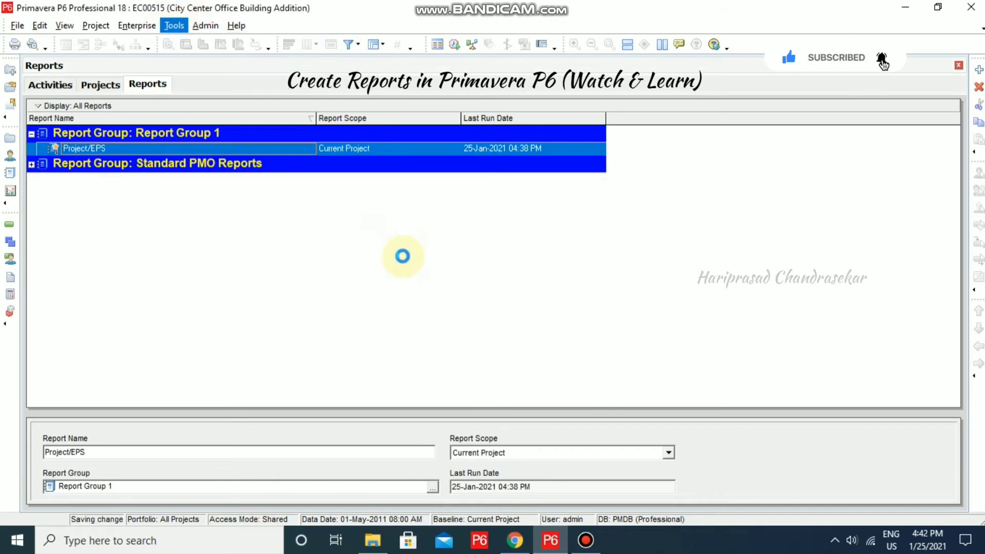
click(361, 405)
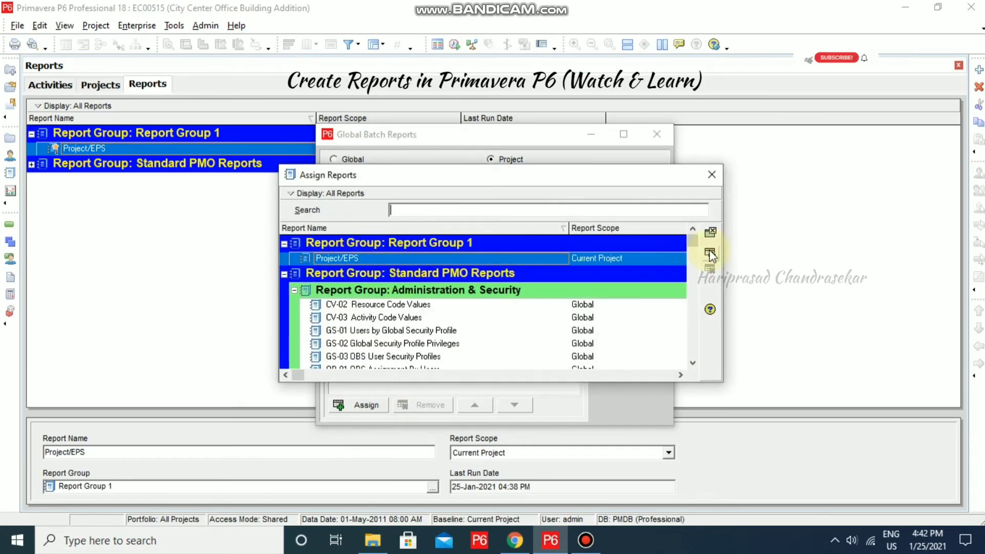
click(711, 255)
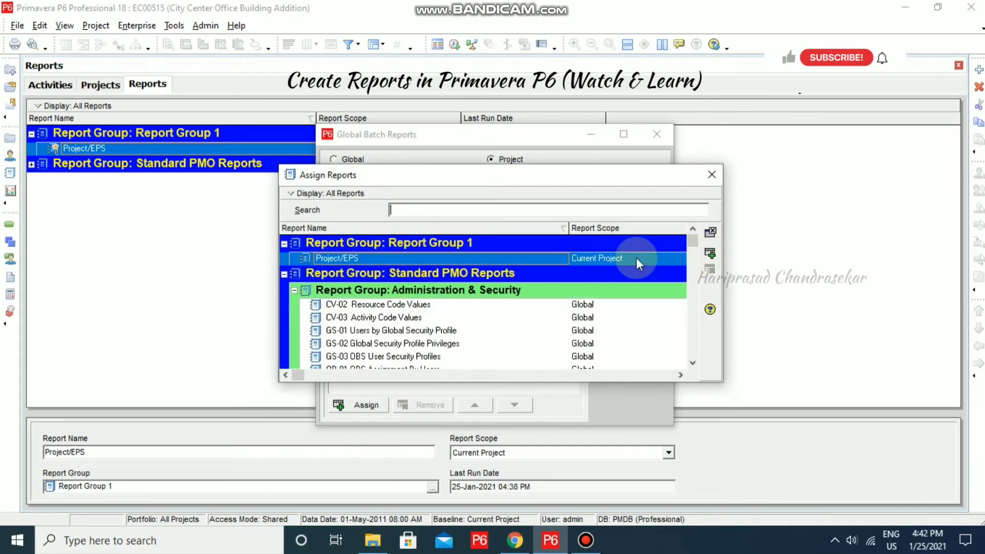
click(710, 253)
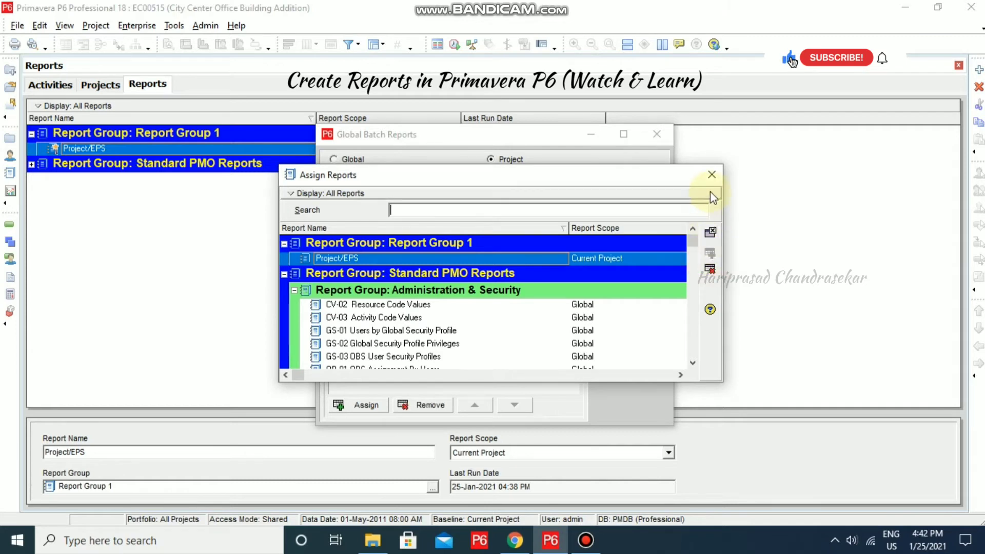
click(711, 175)
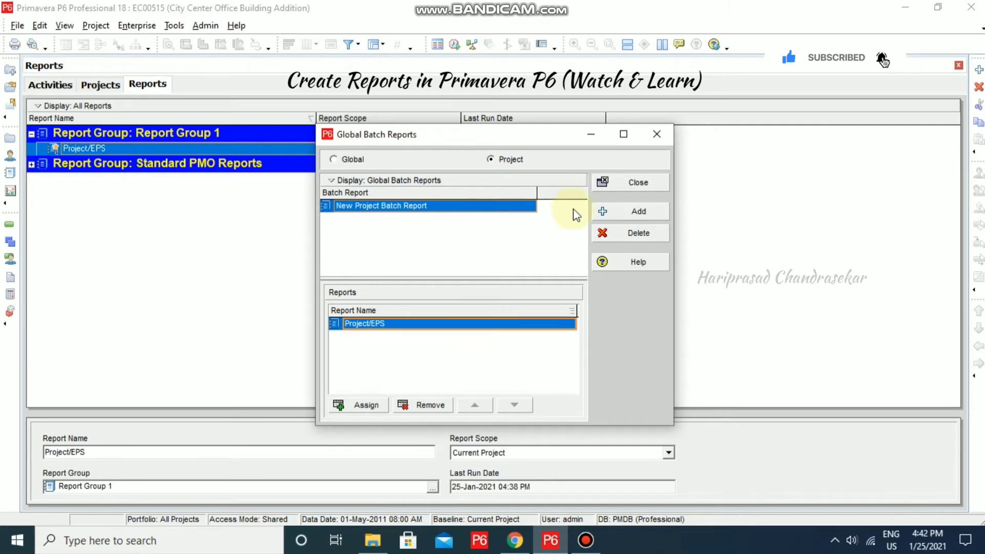
click(637, 183)
Run the Project Completion Reports batch, sending the output directly to the printer
click(31, 165)
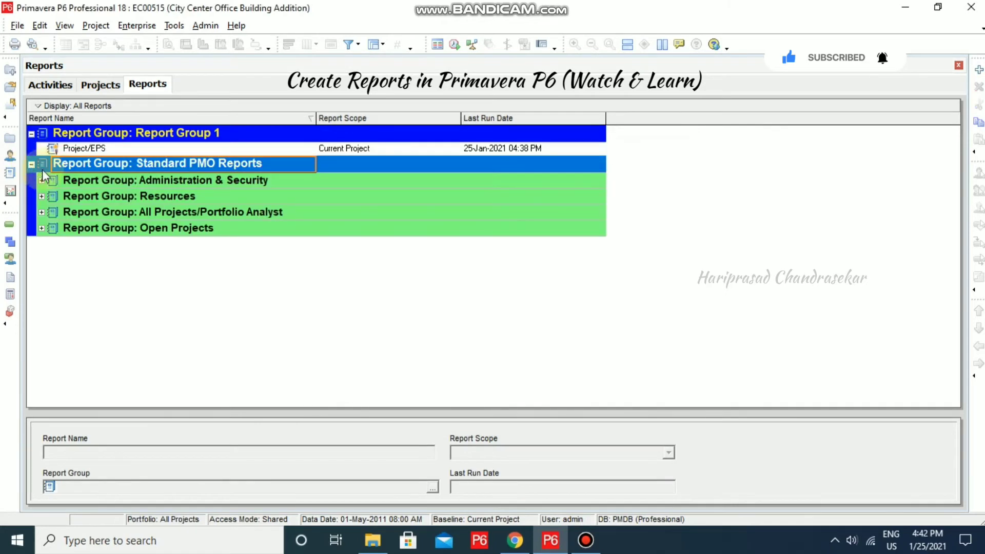
click(132, 181)
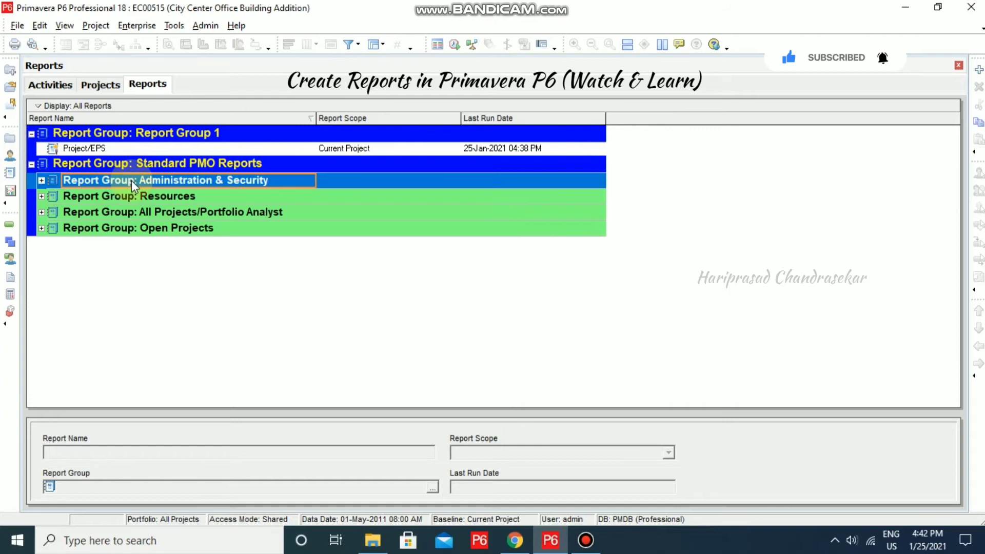
right_click(184, 184)
mouse_move(267, 197)
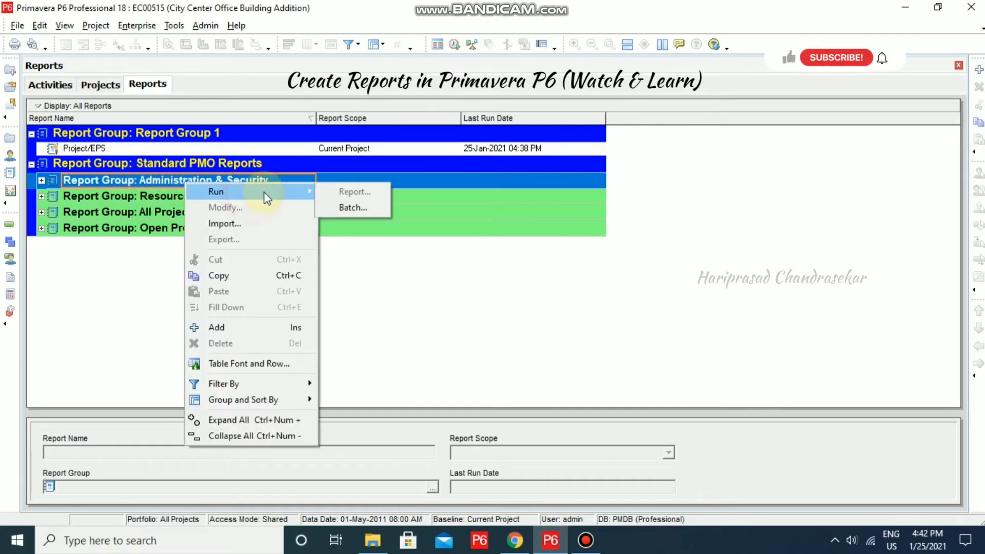
click(300, 192)
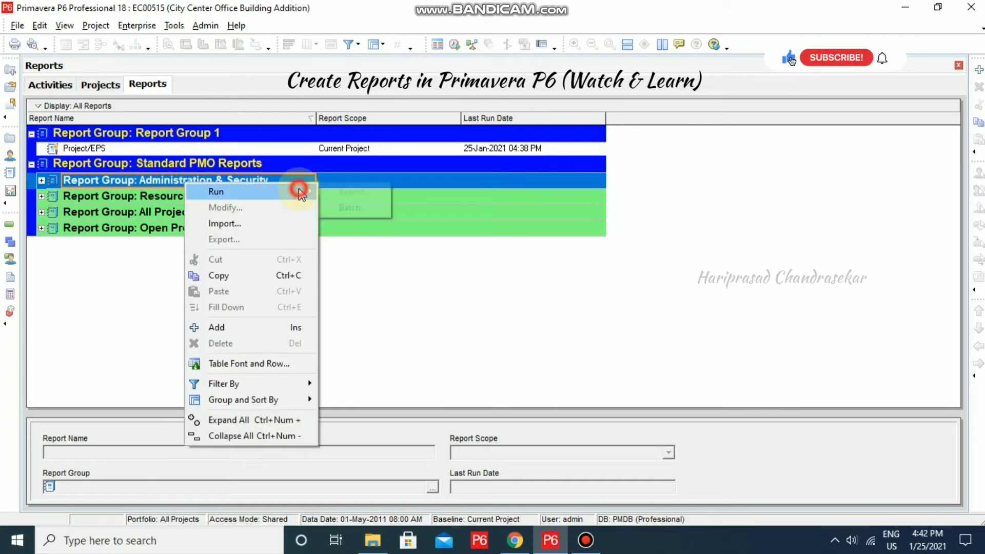
click(347, 207)
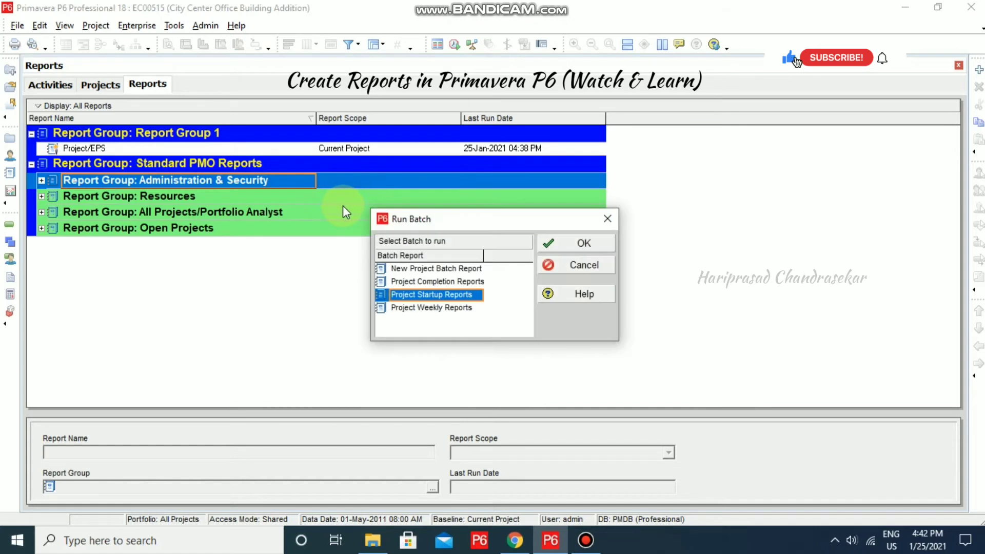
click(435, 269)
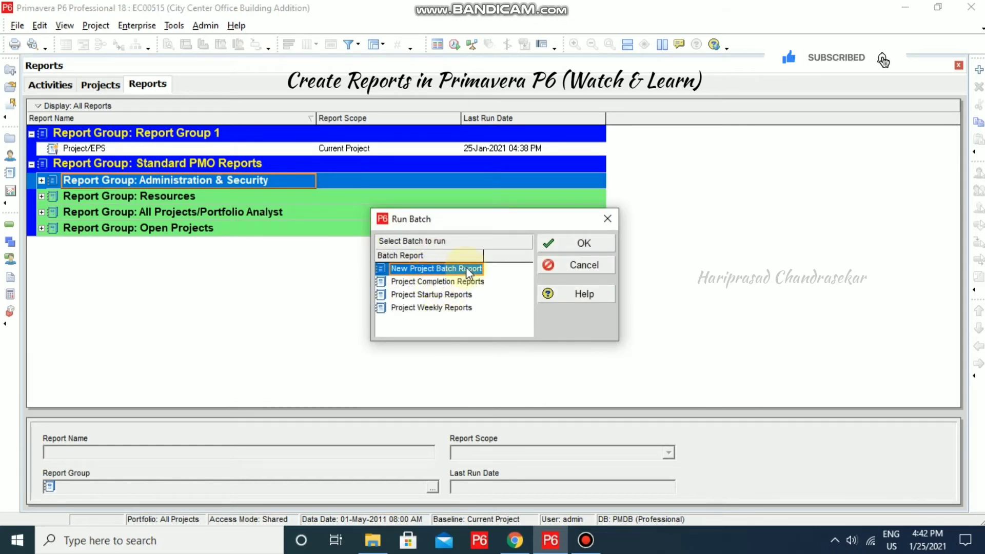
click(426, 282)
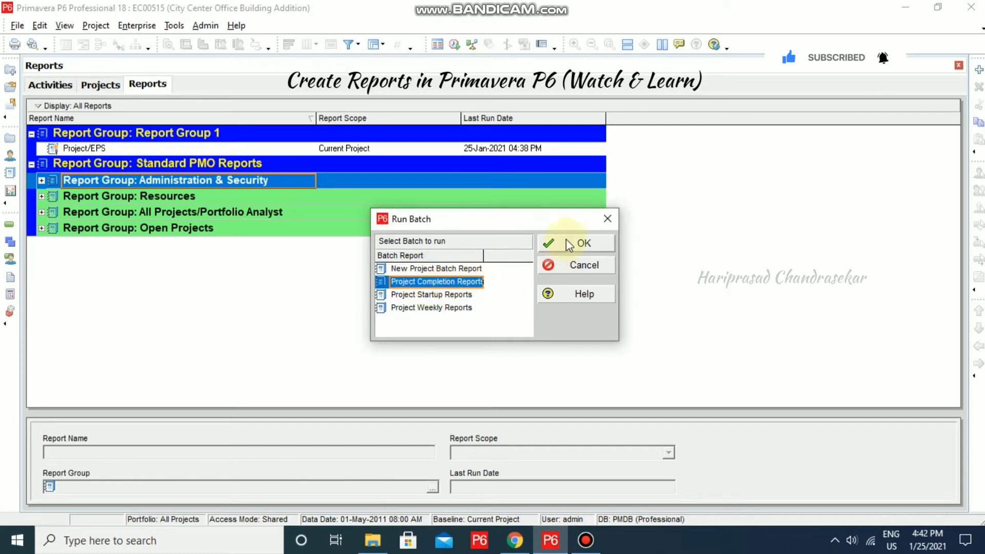
drag(483, 255, 495, 256)
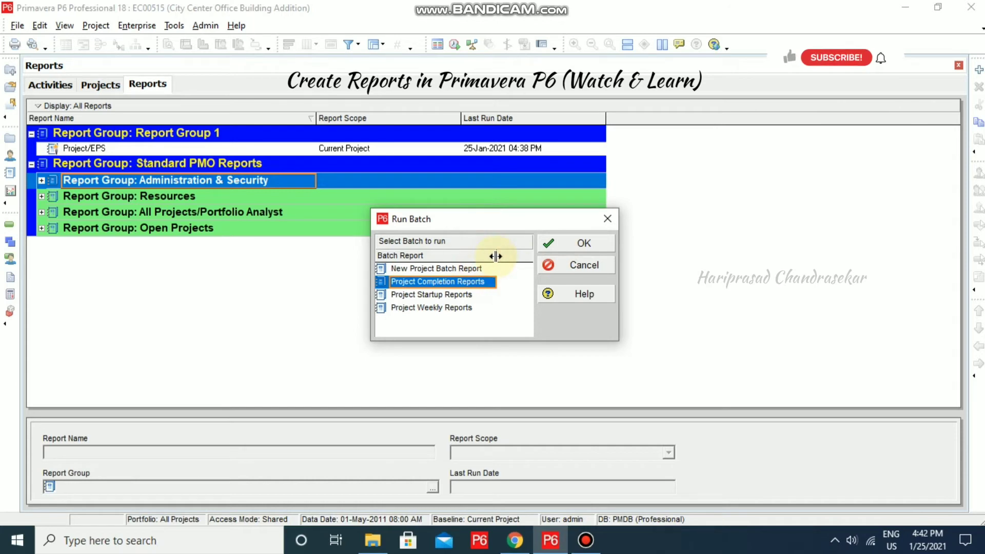
click(582, 243)
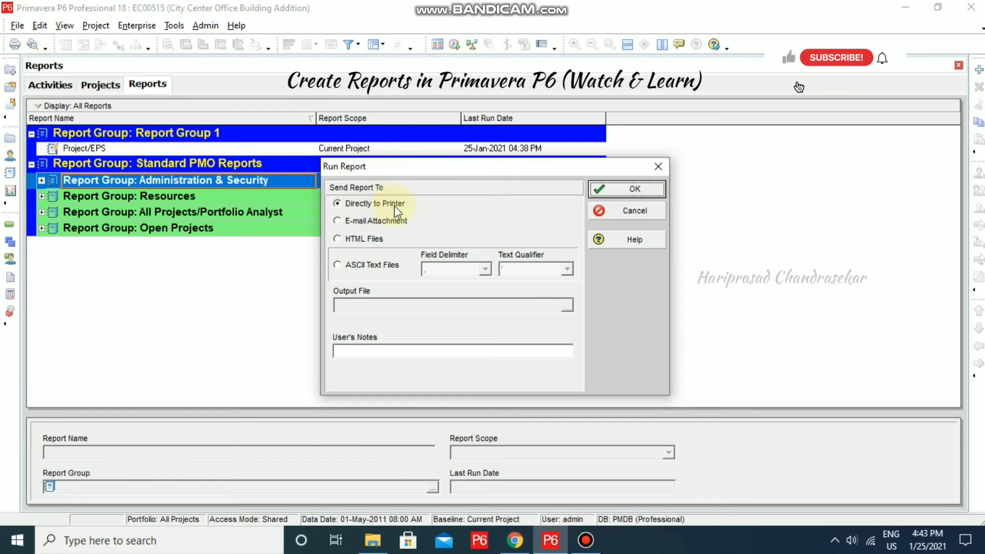
click(614, 187)
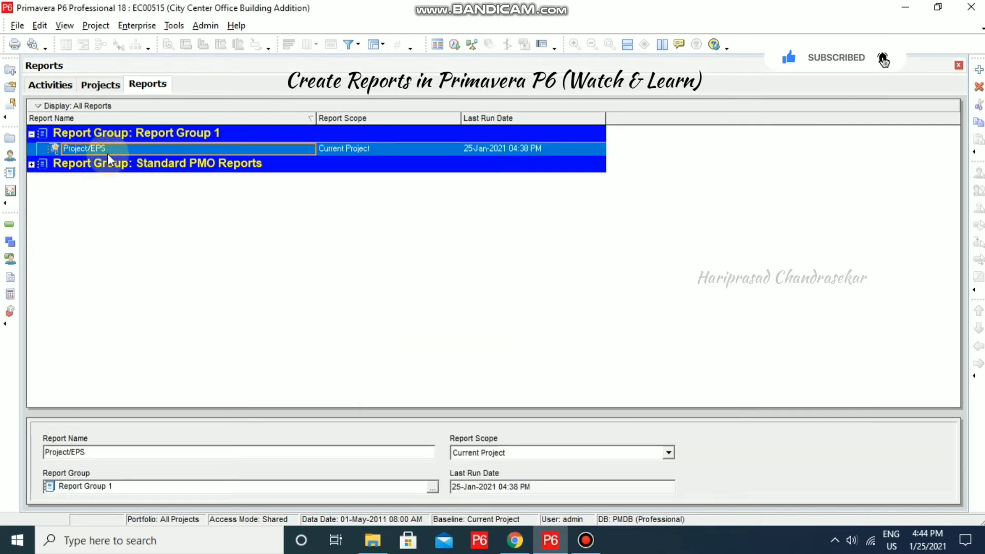
Open the export of the Project/EPS report, check the available file types, and cancel the export
right_click(146, 148)
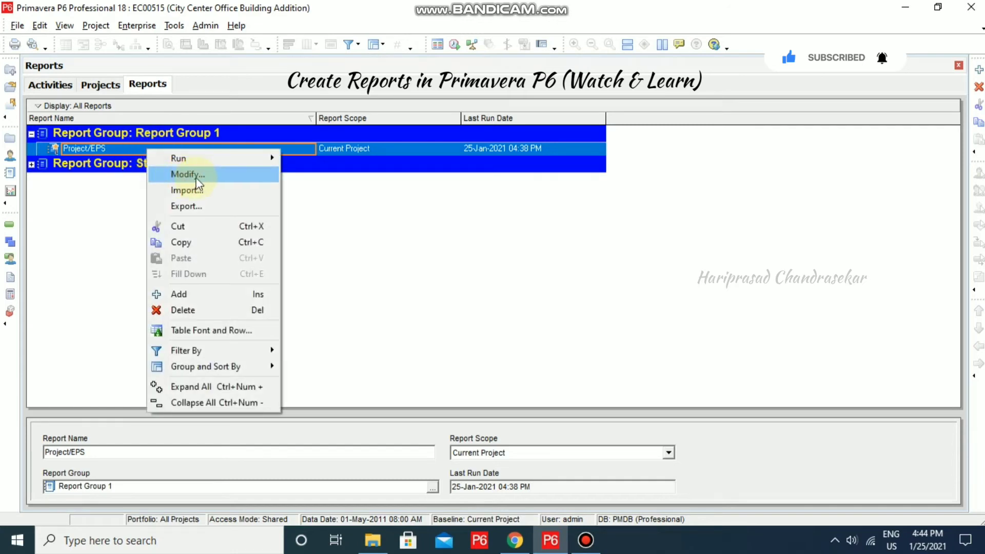
click(200, 207)
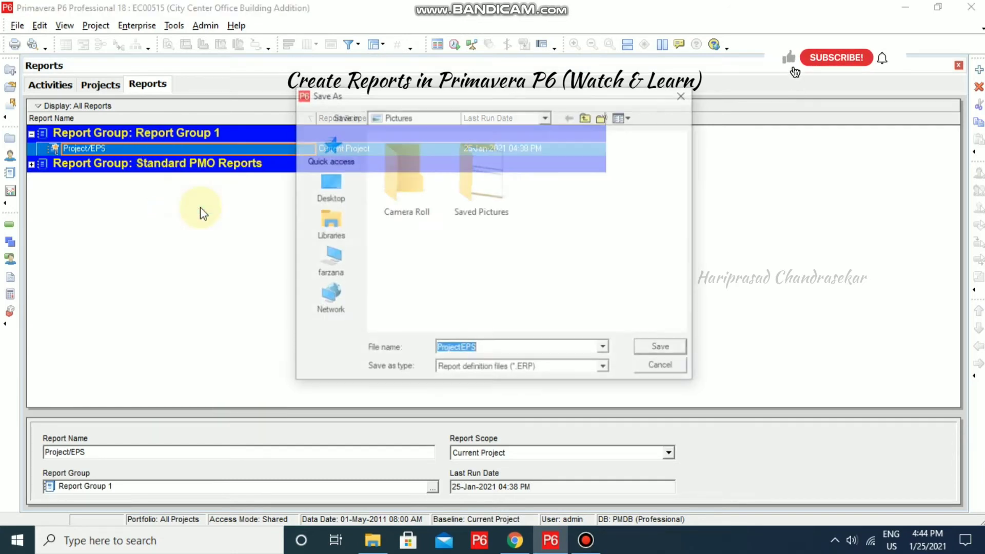
click(601, 370)
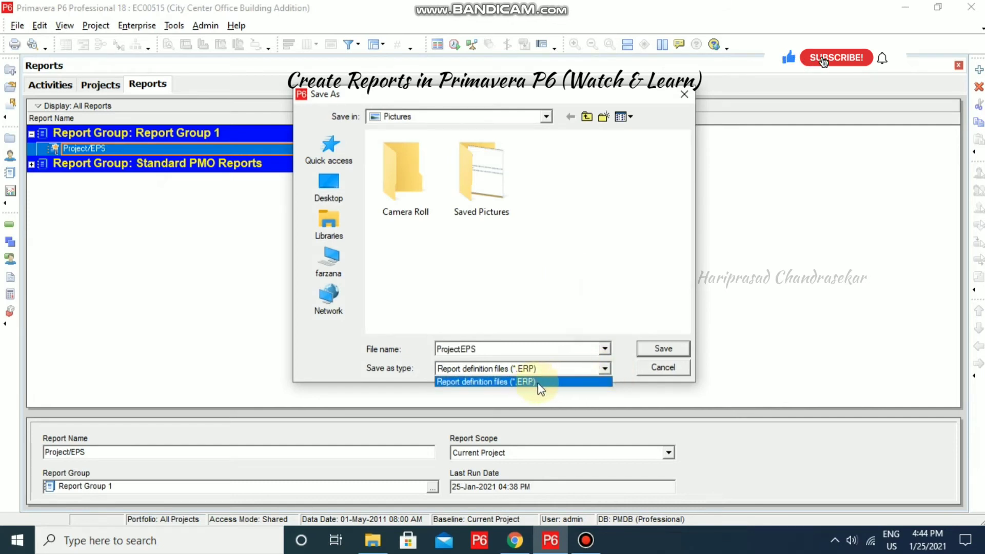
click(662, 367)
click(665, 368)
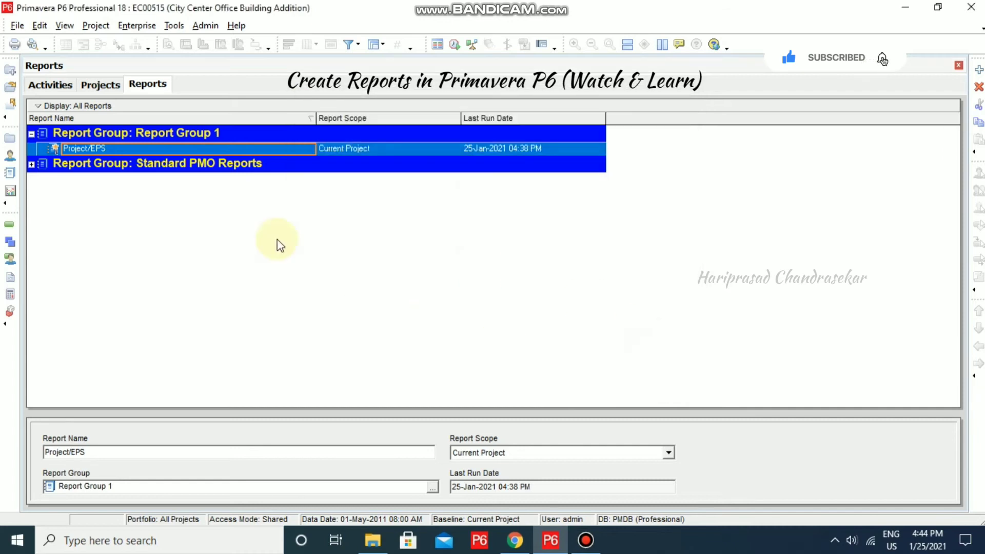
Modify the Project/EPS report in the Report Wizard by adding the Activity Resource and Role Assignments subject area under Activities
click(171, 30)
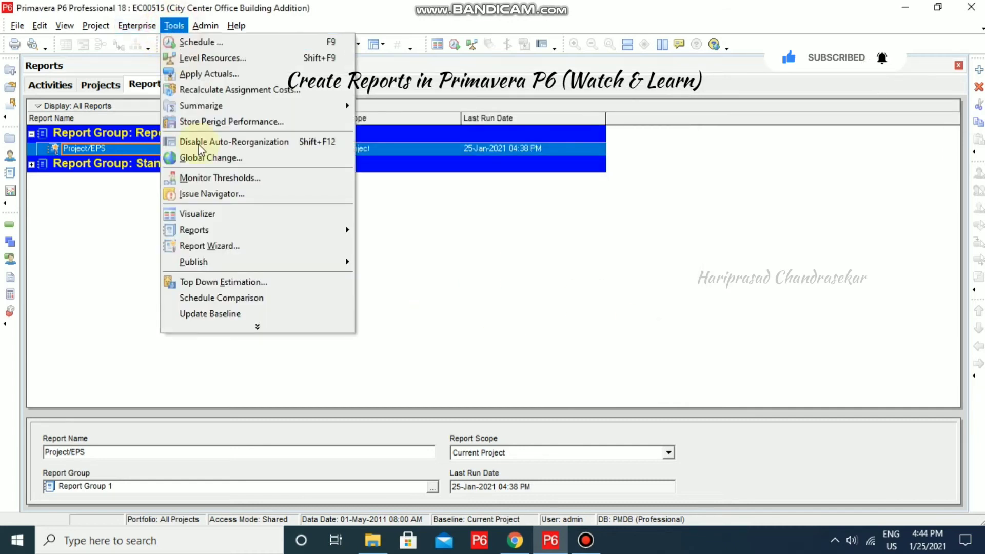
mouse_move(231, 229)
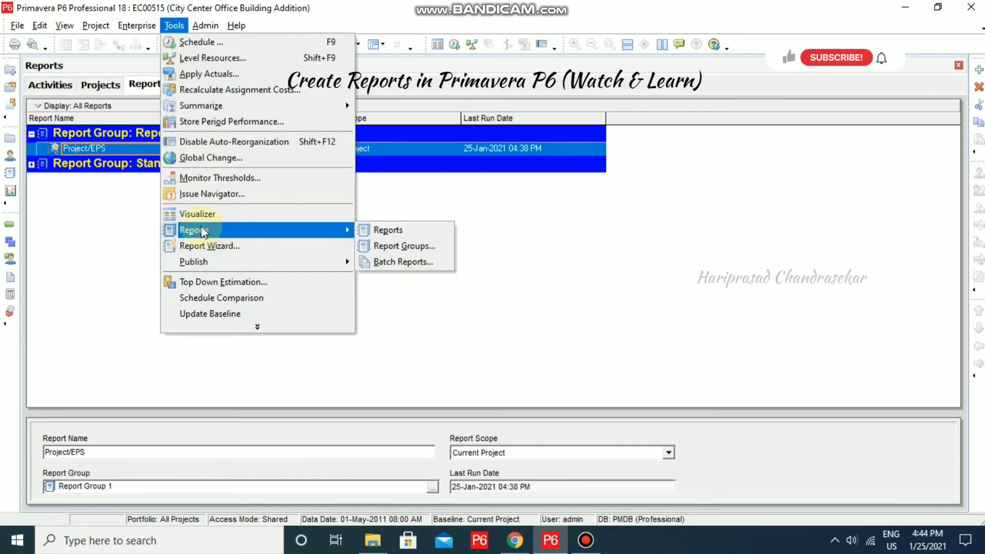
click(227, 249)
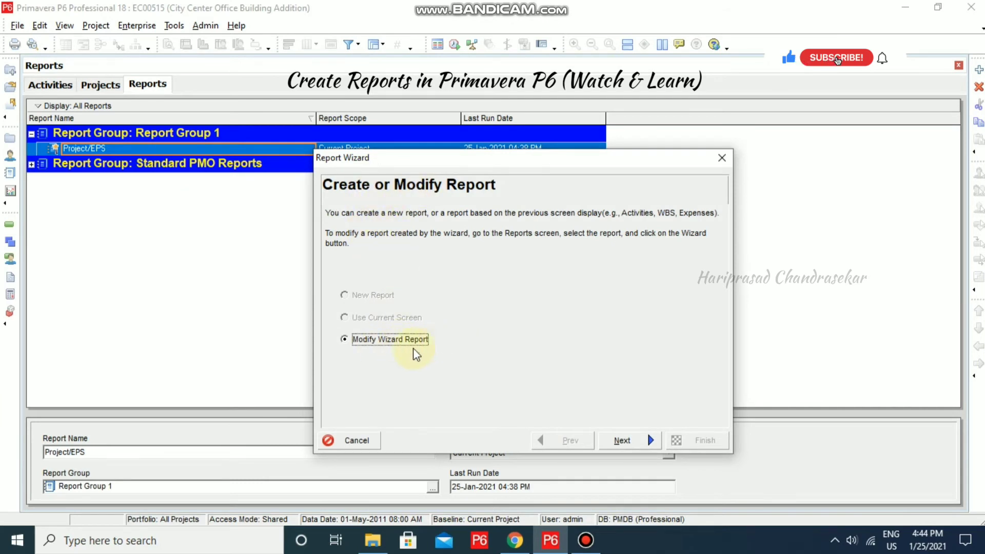
click(641, 444)
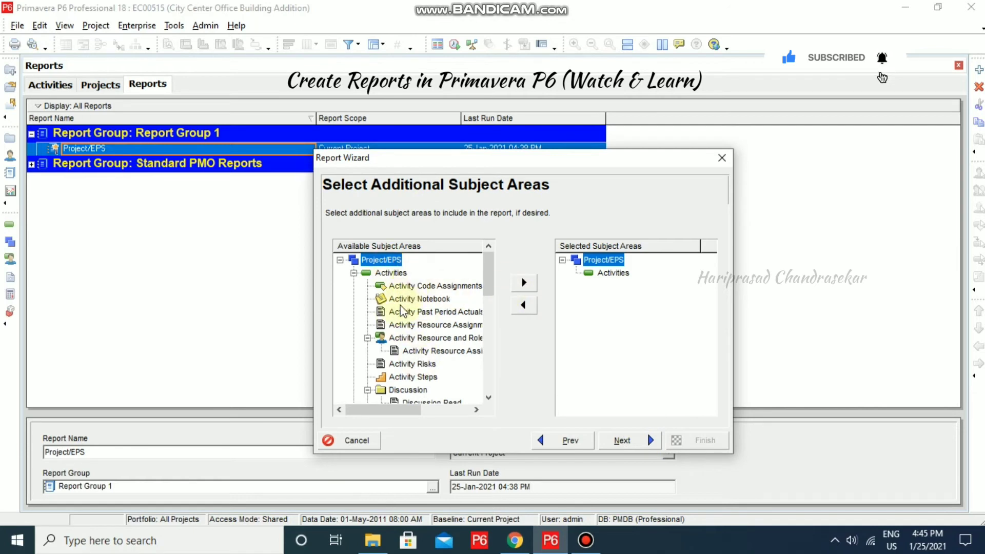
click(614, 274)
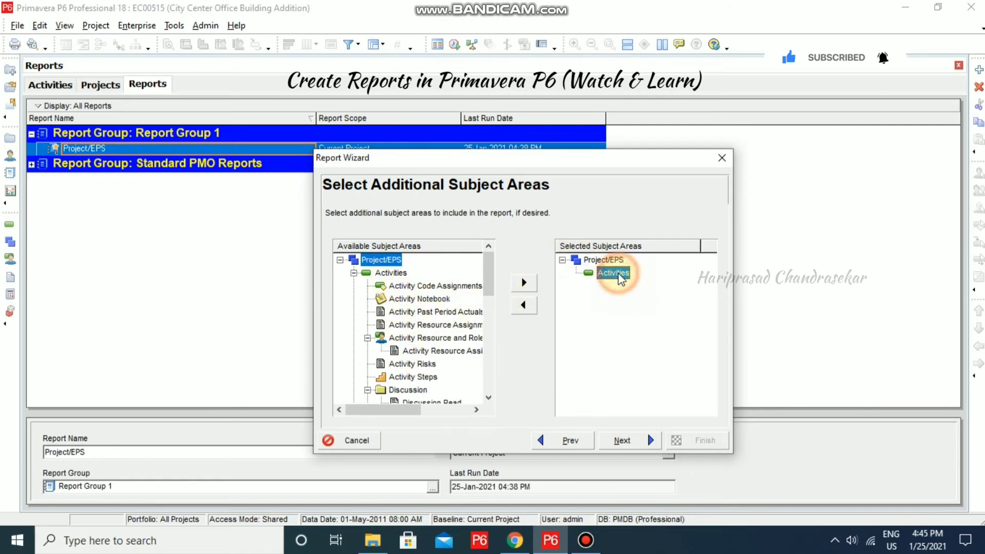
click(435, 338)
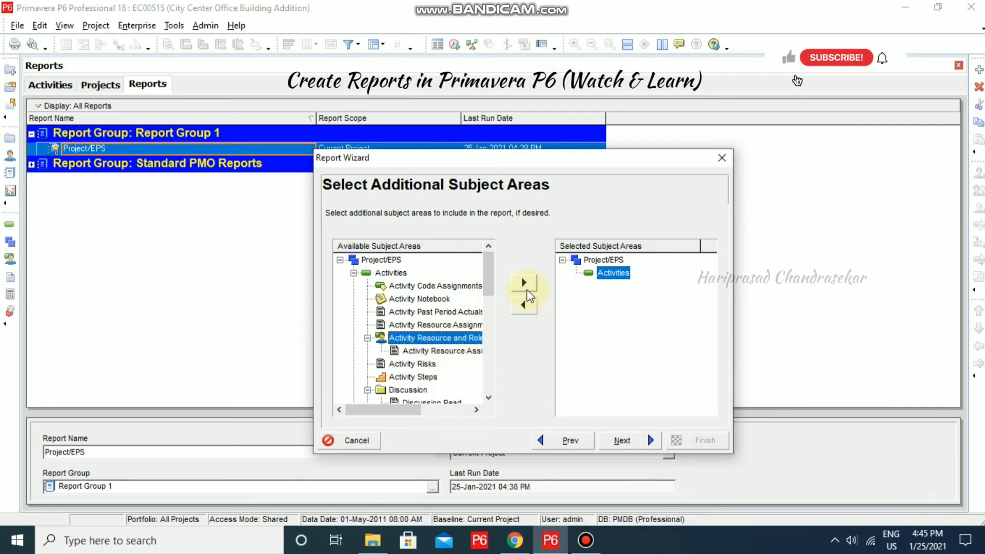
click(525, 285)
click(623, 440)
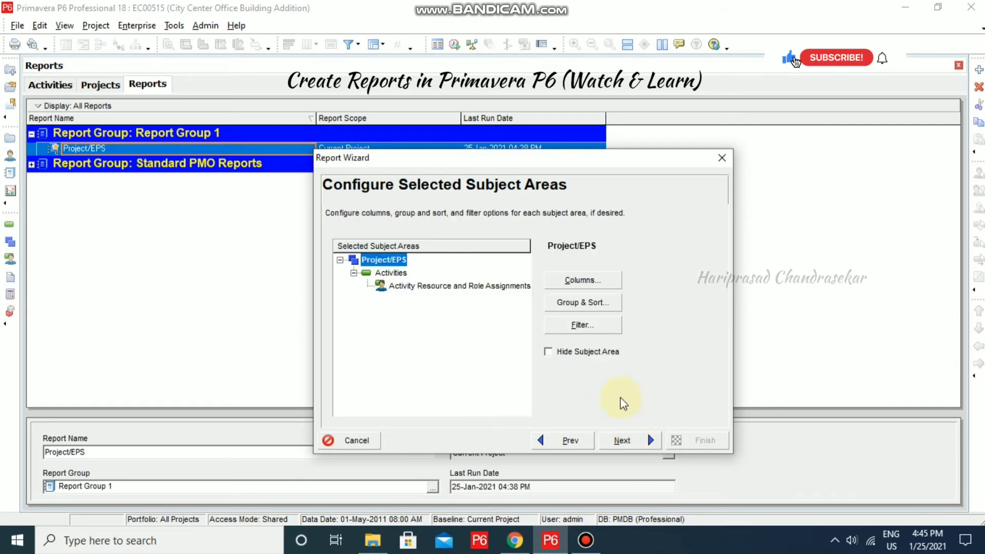
Keep the subject area configuration and the Project/EPS title, and run the modified report
click(627, 440)
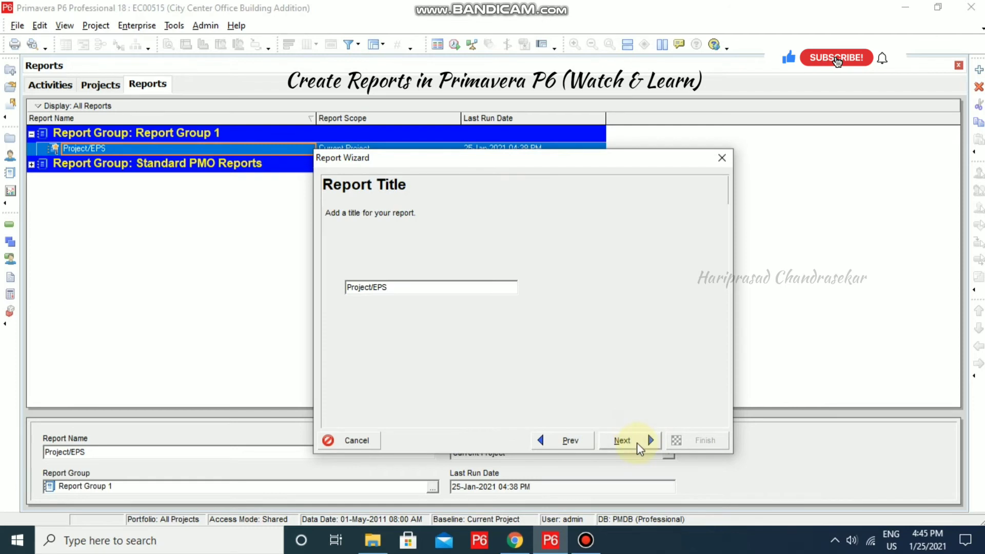
click(638, 444)
click(458, 276)
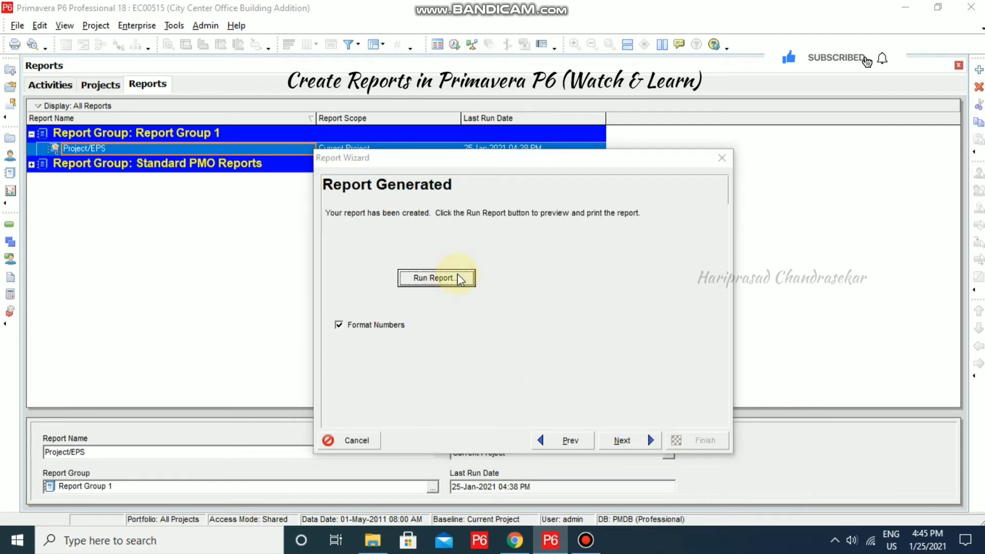
click(611, 168)
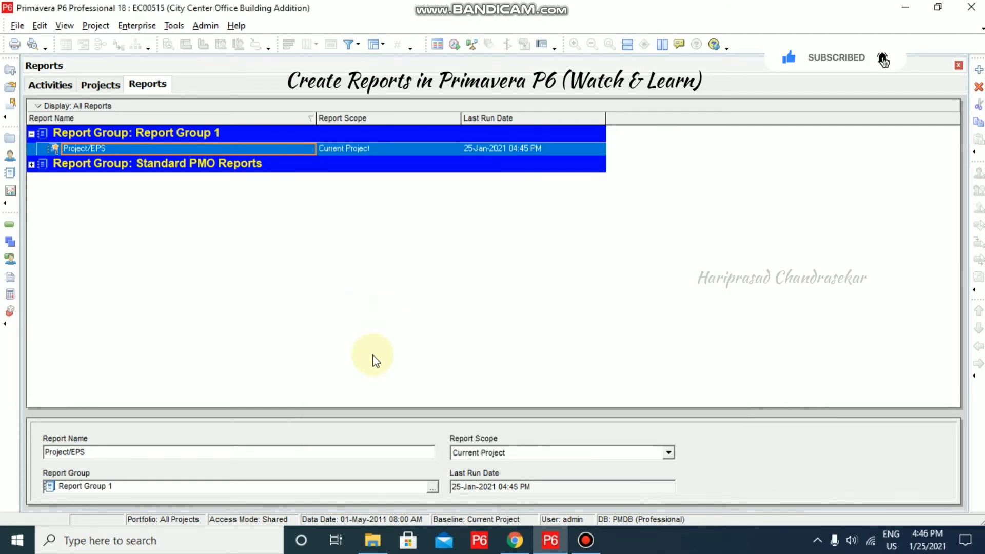
Open the Project/EPS report in the Report Editor, examine its layout areas and data sources, and close it without saving
right_click(209, 149)
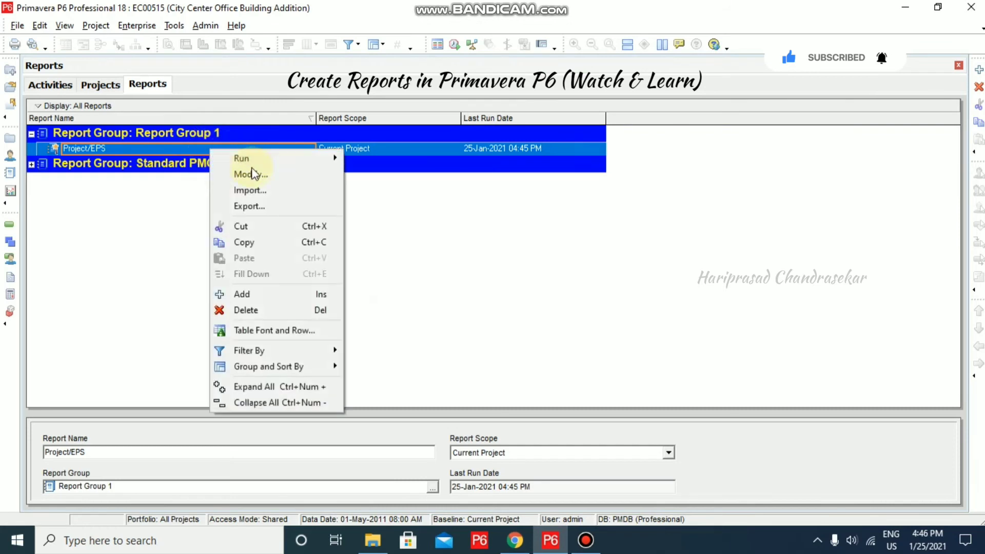
click(254, 172)
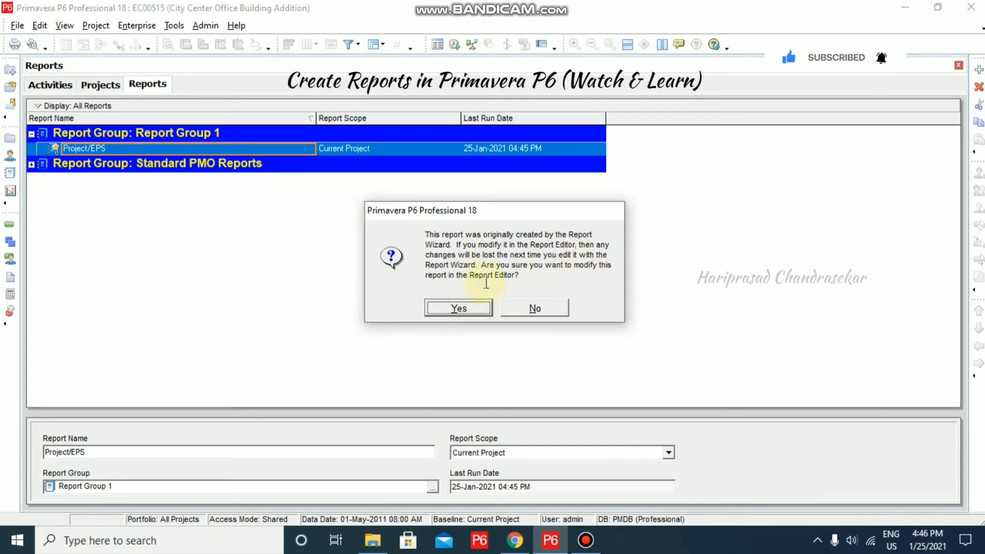
click(469, 307)
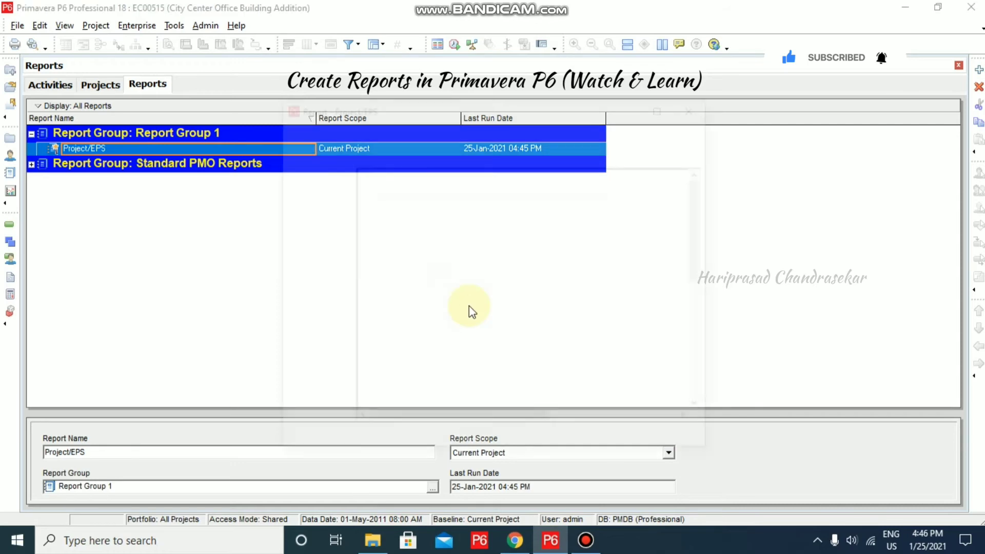
click(667, 107)
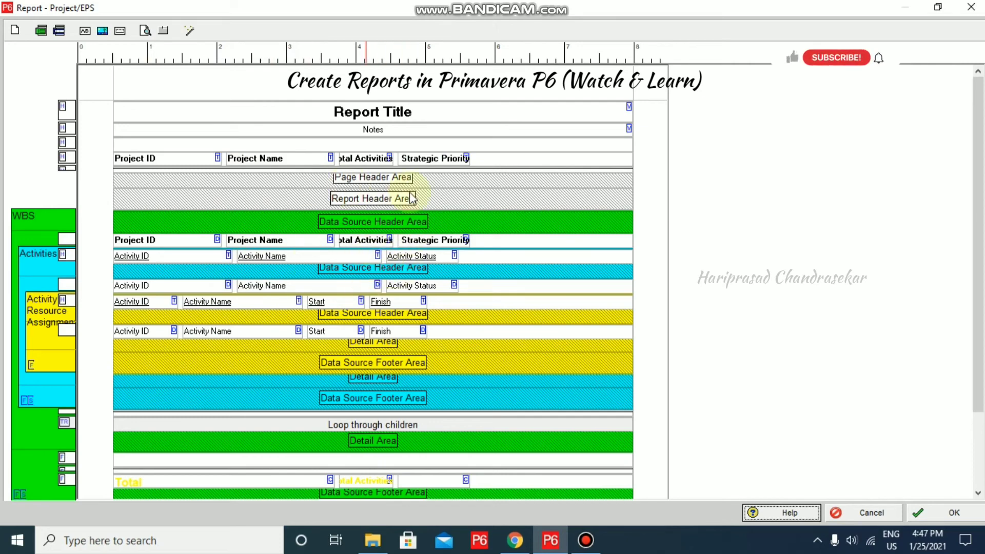
click(971, 7)
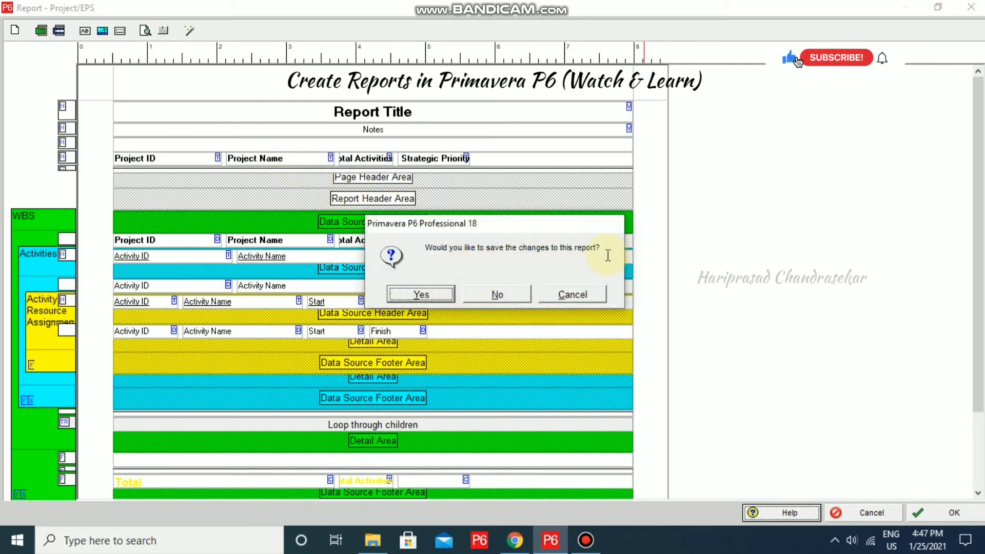
click(510, 291)
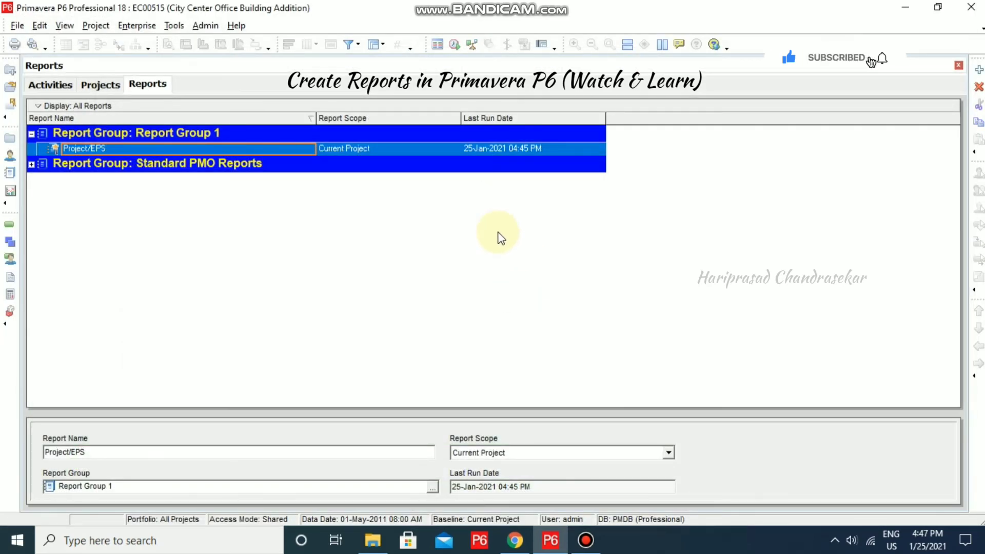
Start a new report in the Report Wizard and select OBS as its subject area
click(978, 70)
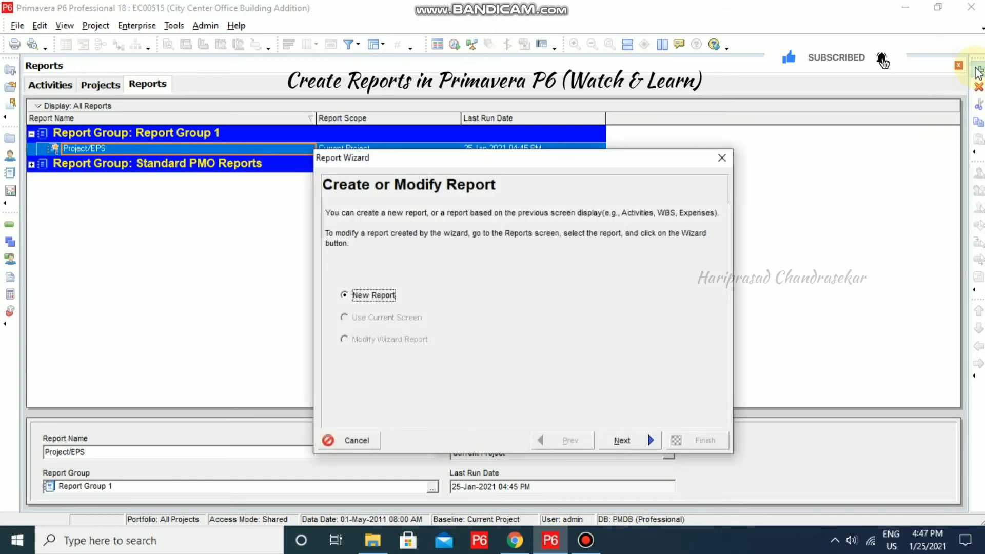
click(630, 441)
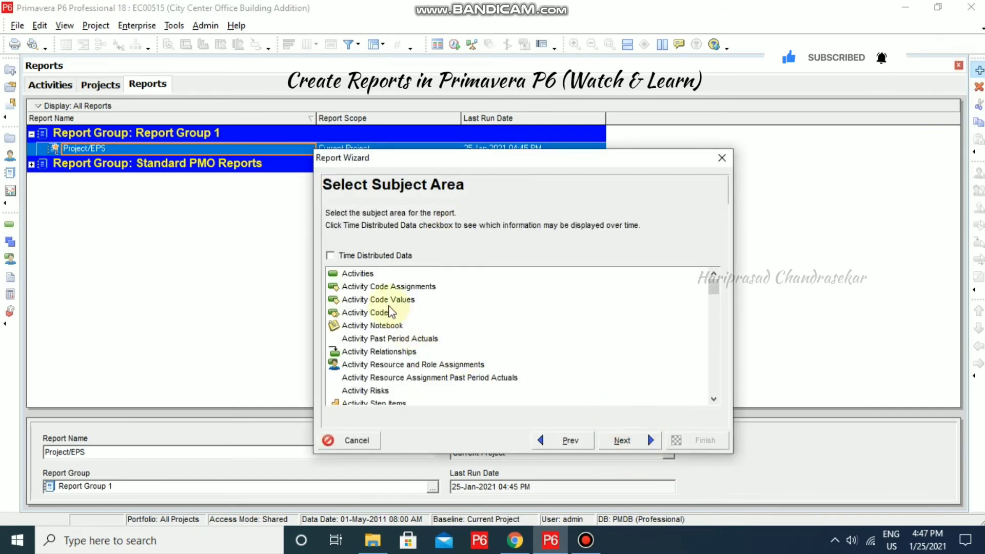
click(358, 274)
scroll(487, 390, down, 10)
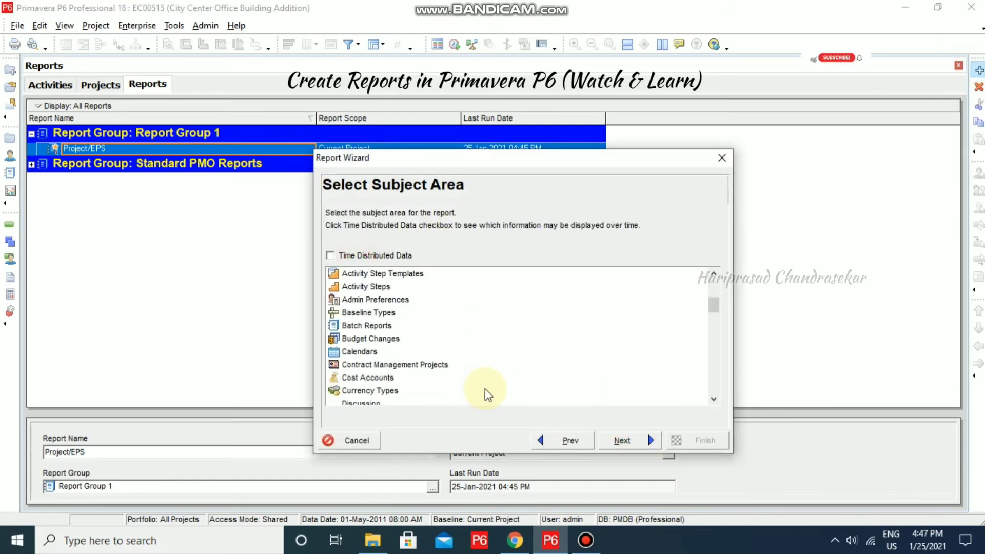
scroll(492, 371, down, 2)
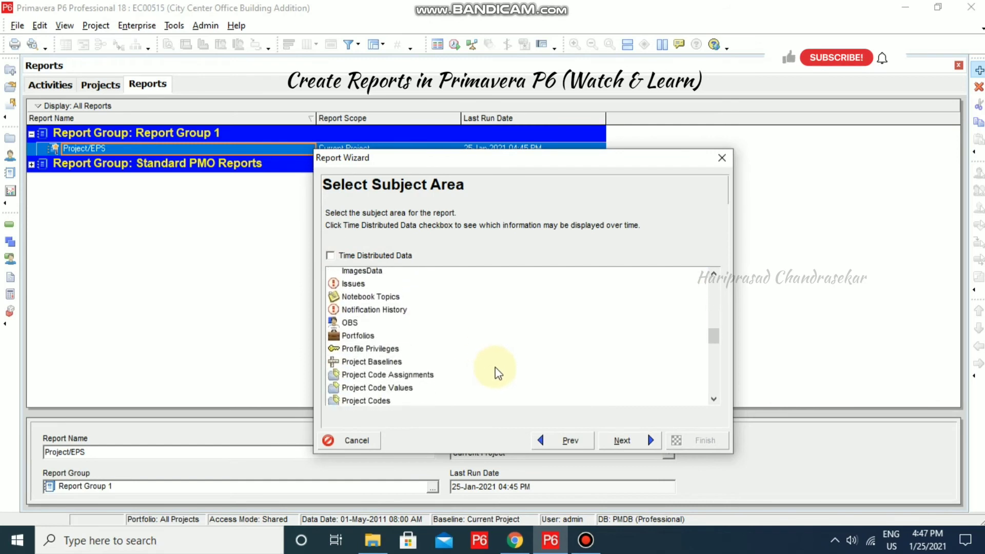
click(354, 313)
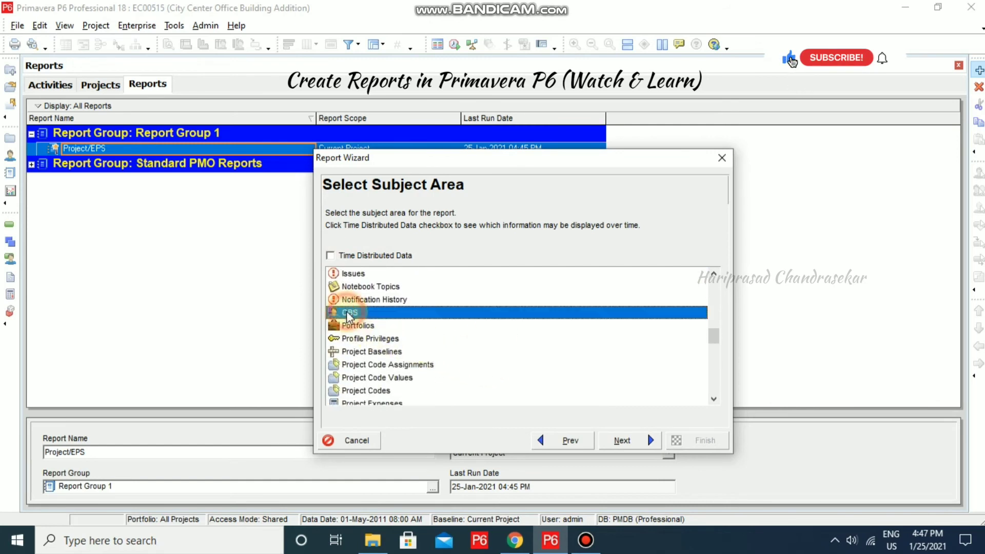
Add User OBS Assignments as an additional subject area under OBS in the new report
click(622, 440)
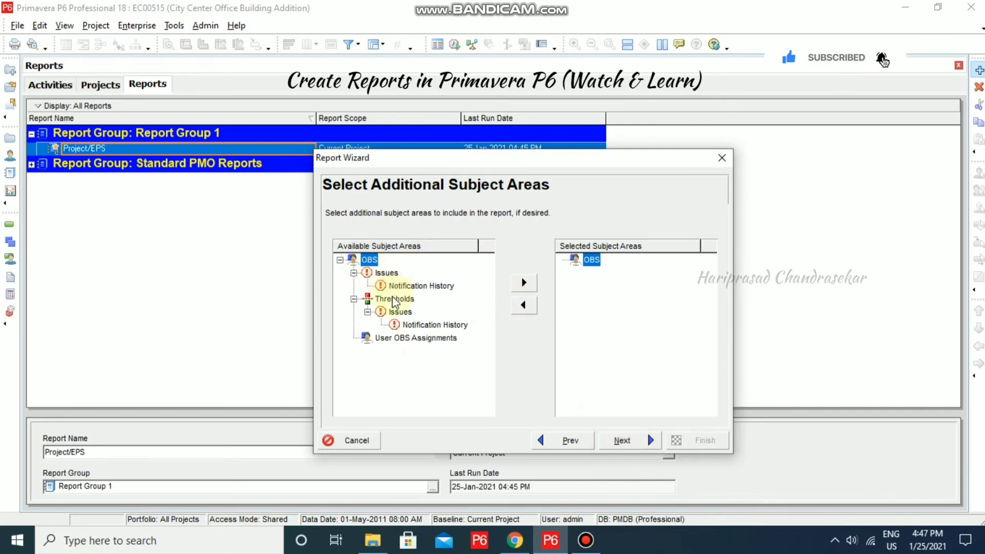
click(419, 338)
click(523, 283)
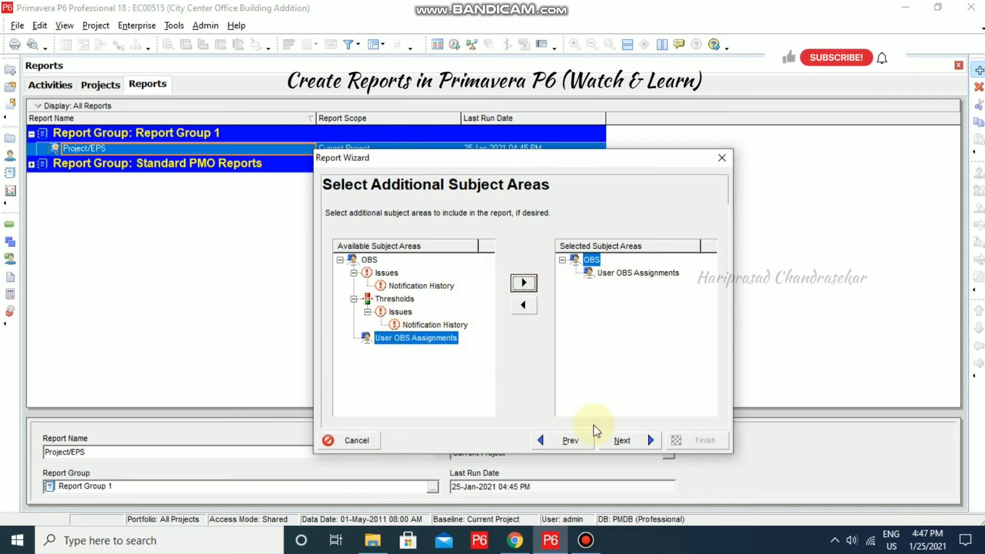
click(629, 441)
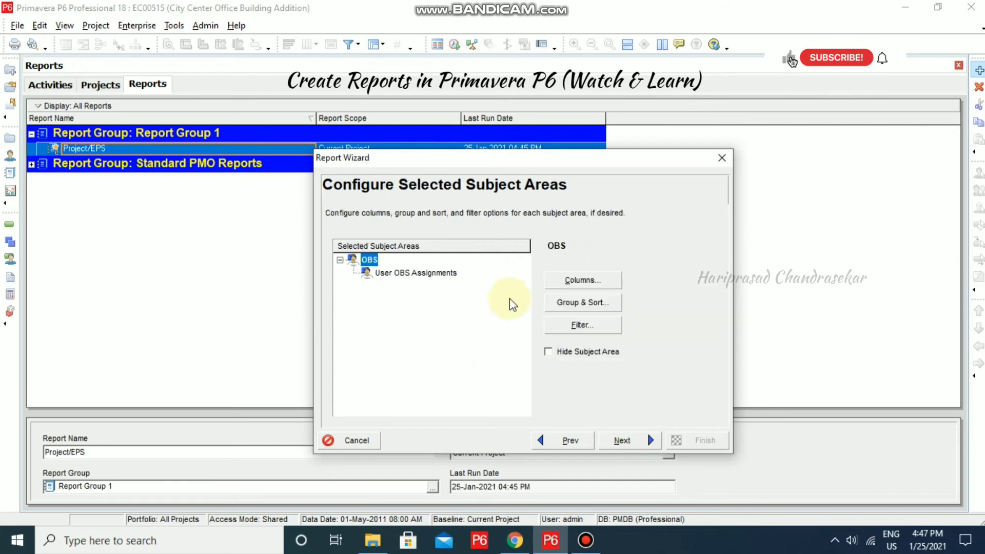
Add the OBS Count, OBS Description and Users columns to the OBS subject area
click(582, 279)
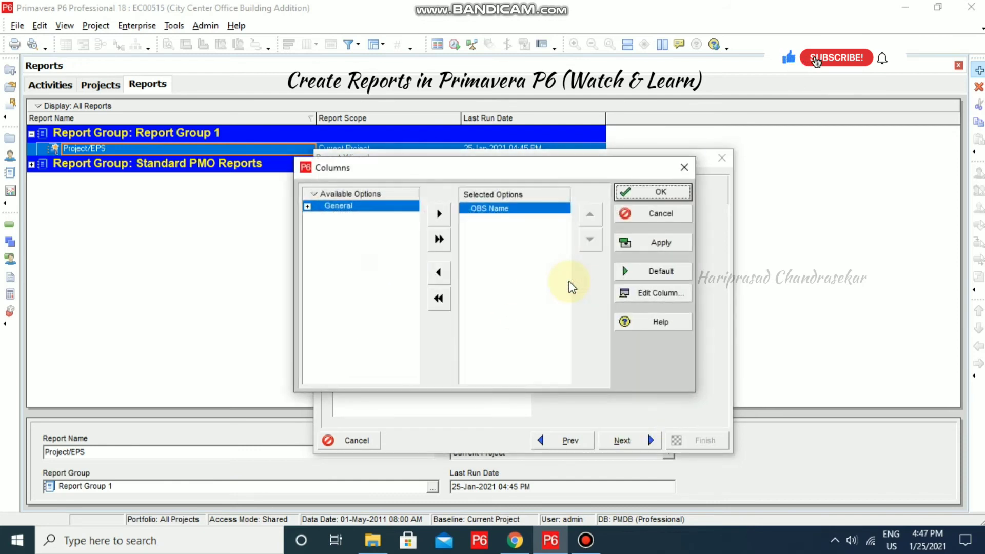
click(311, 211)
click(358, 218)
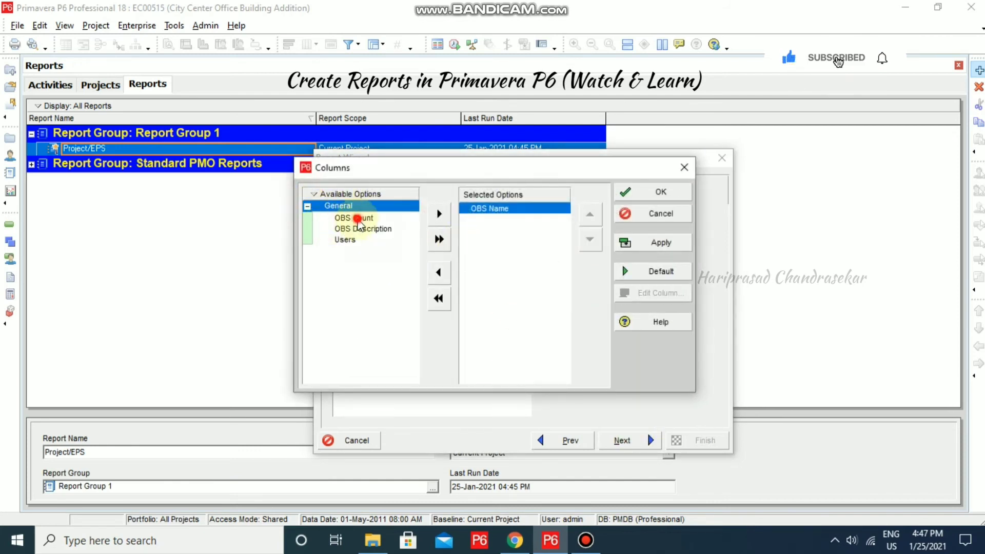
click(439, 214)
click(439, 214)
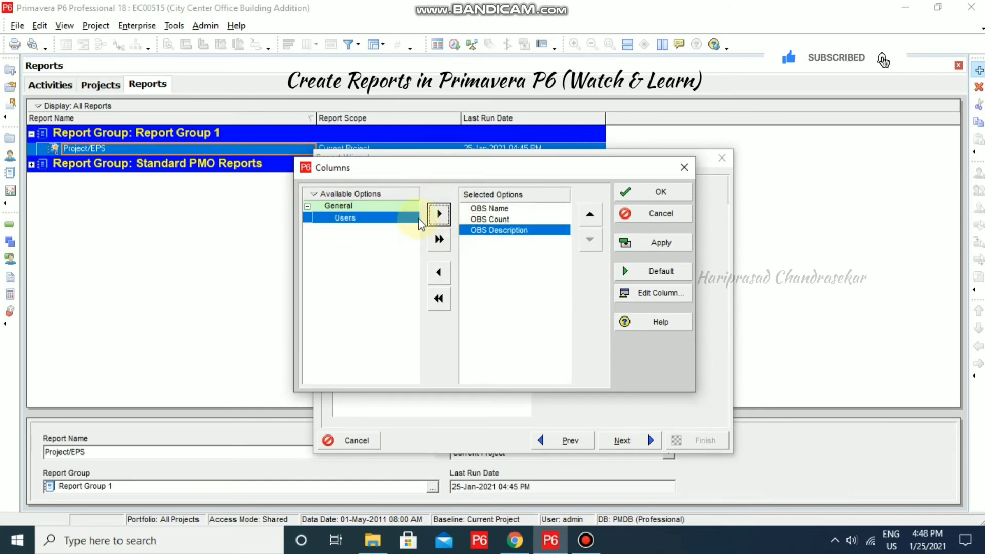
click(439, 214)
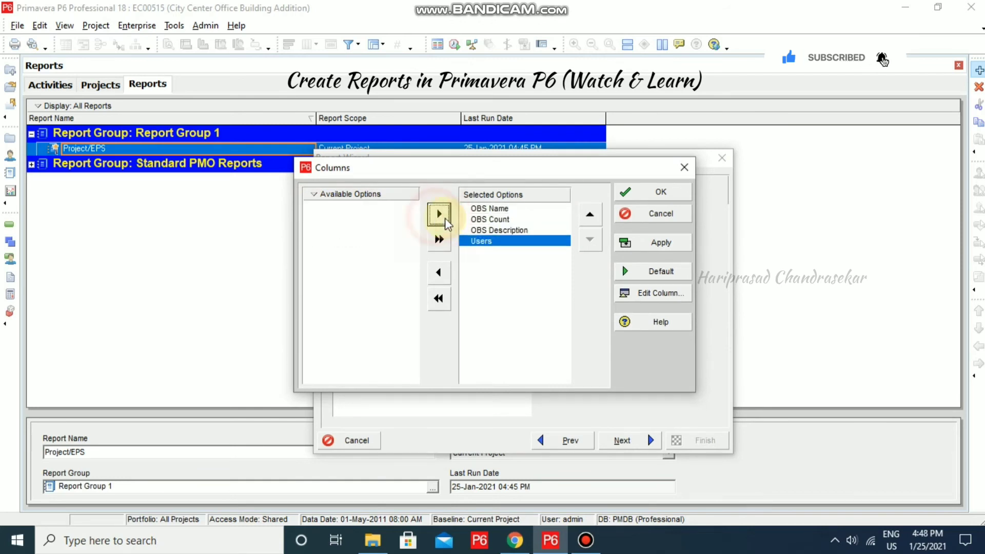
click(660, 197)
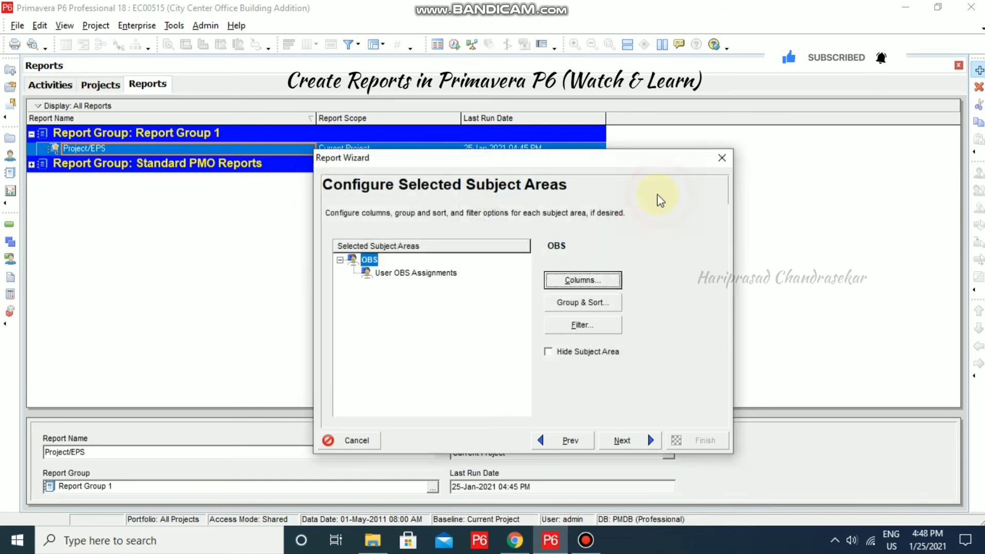
Enable Show Grand Totals and Show Summaries Only in the OBS subject area's group and sort settings
click(606, 306)
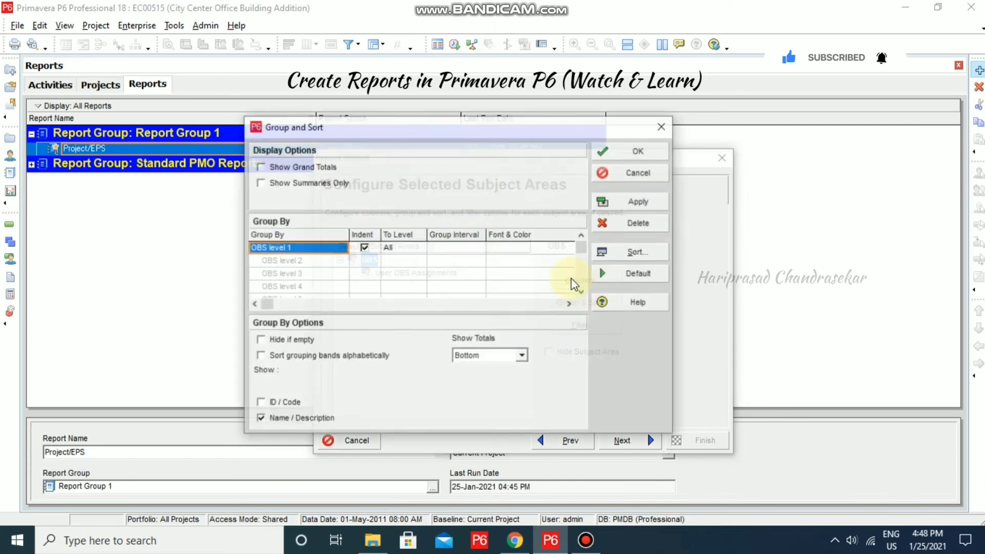
click(342, 255)
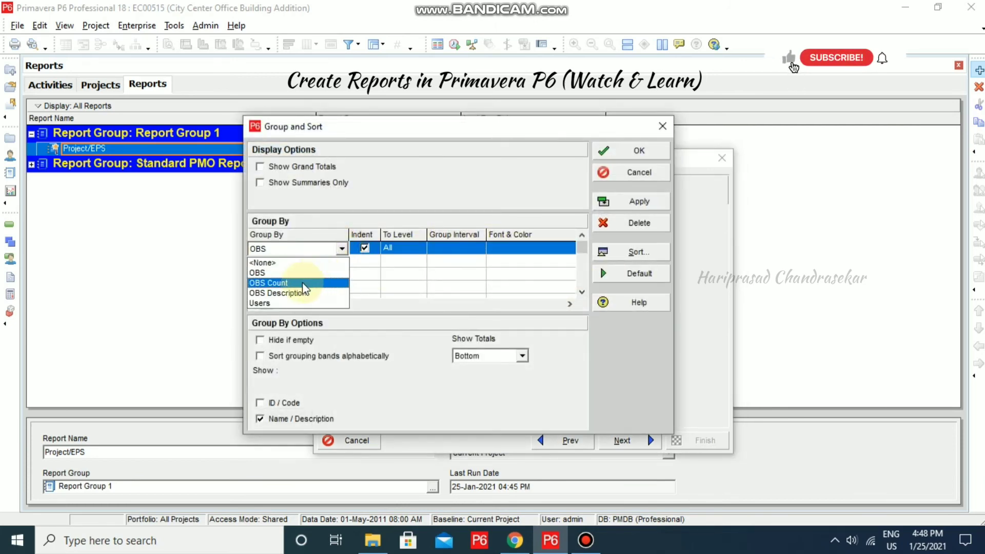
click(373, 210)
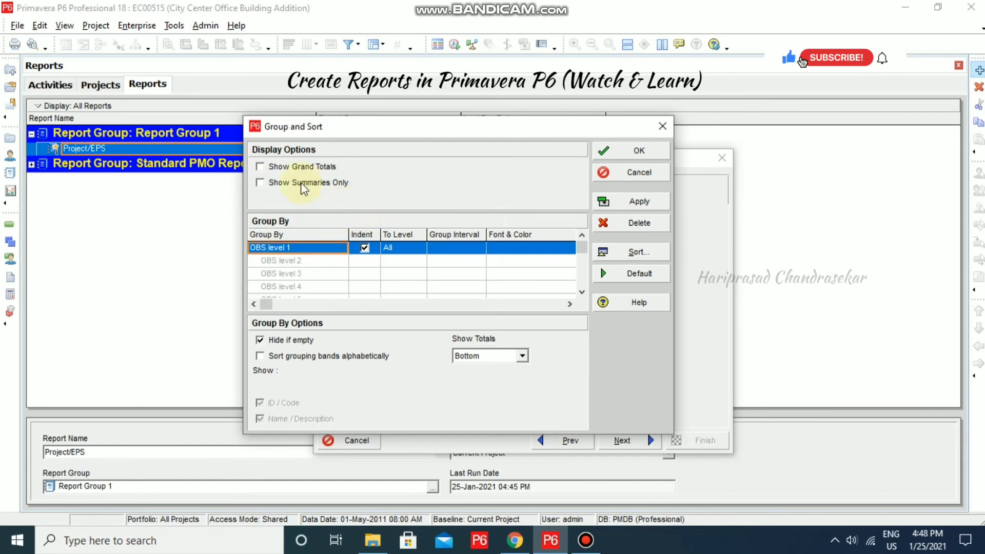
click(261, 166)
click(272, 183)
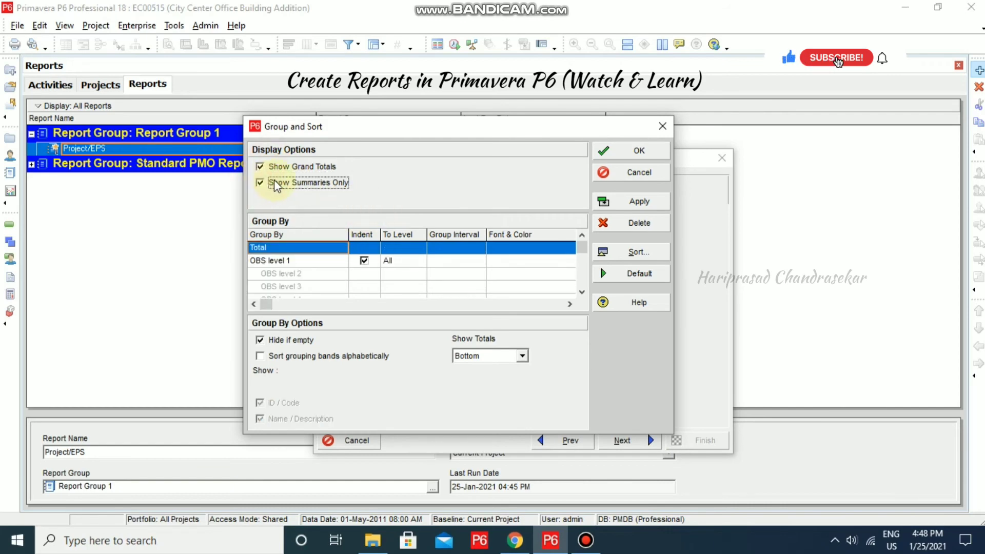
click(641, 151)
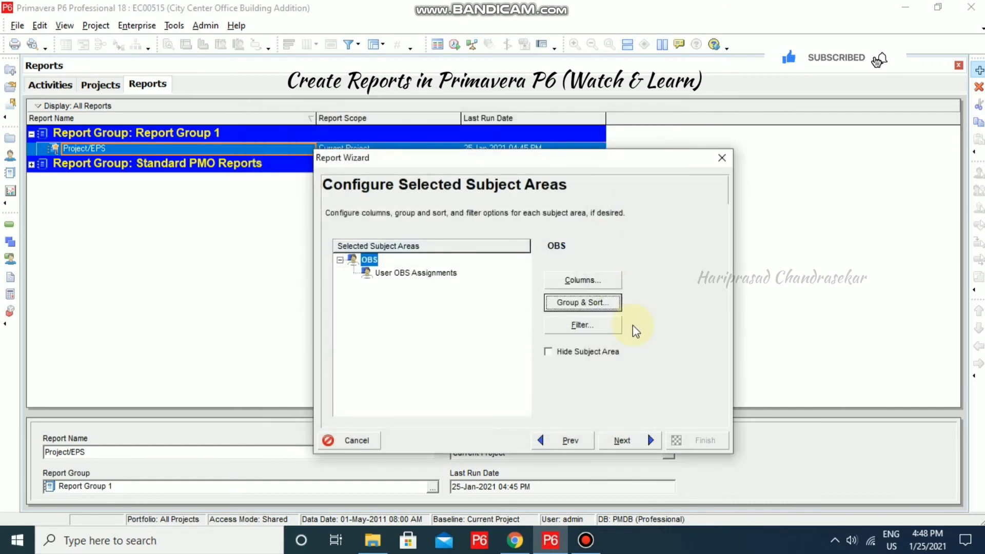
Examine the filter parameters available for the OBS subject area and leave without adding a filter
click(608, 325)
click(417, 215)
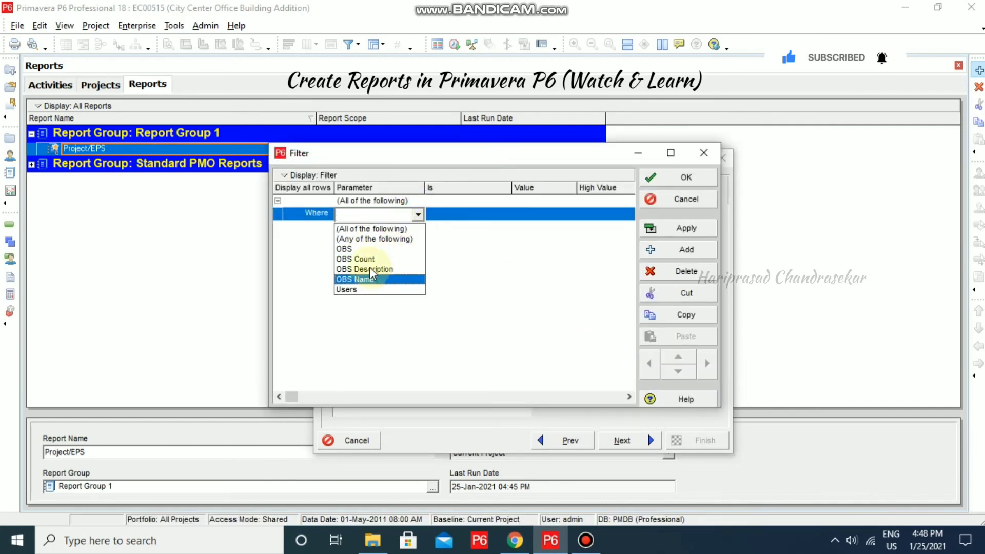
click(653, 177)
click(654, 200)
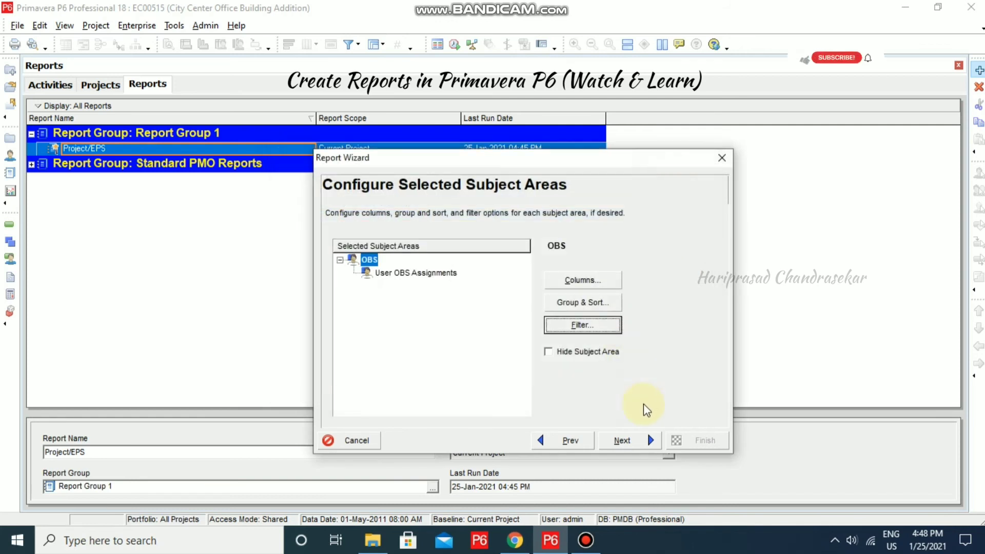
Keep the OBS report title, run the report to Print Preview, review its pages and close the preview
click(640, 439)
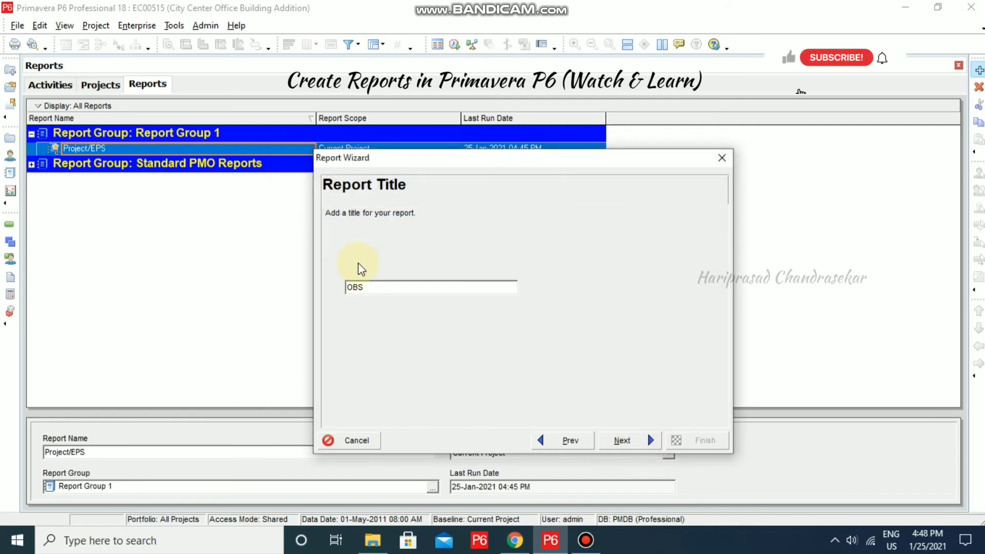
click(627, 440)
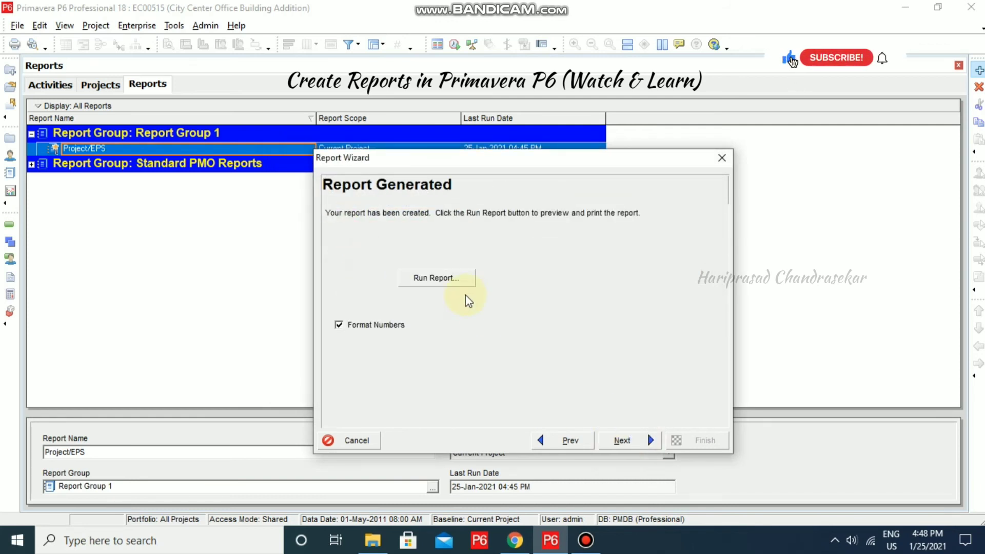
click(445, 278)
click(634, 164)
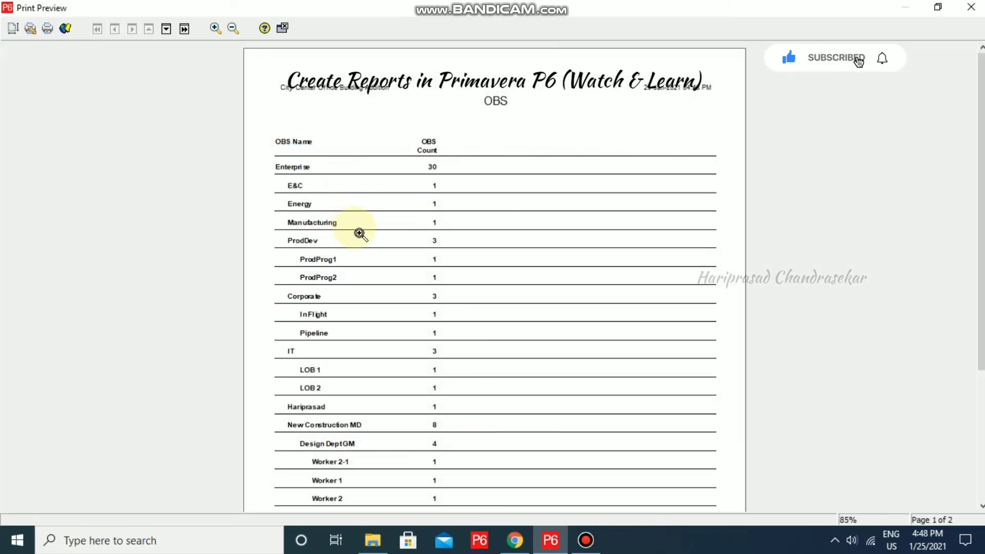
scroll(426, 349, down, 2)
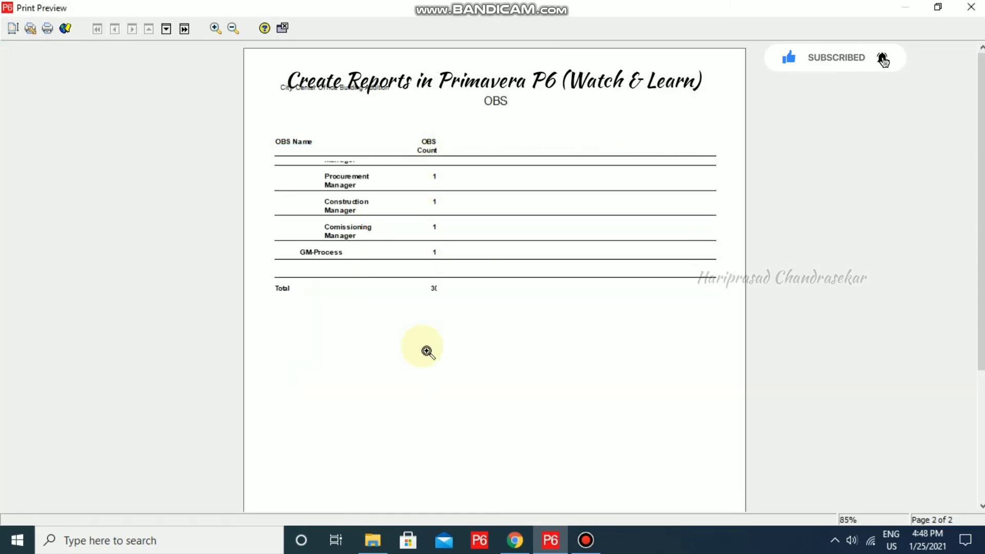
scroll(425, 349, up, 2)
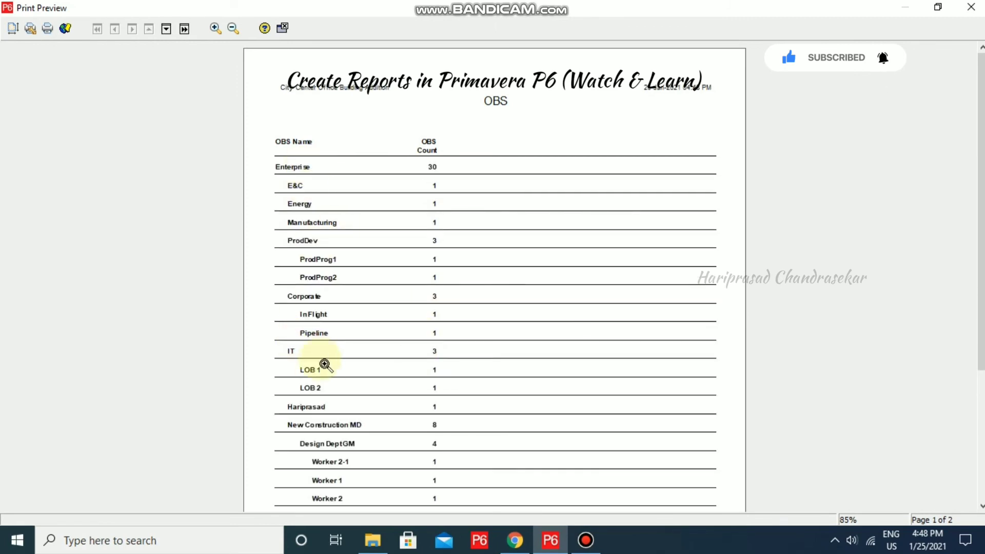
click(970, 7)
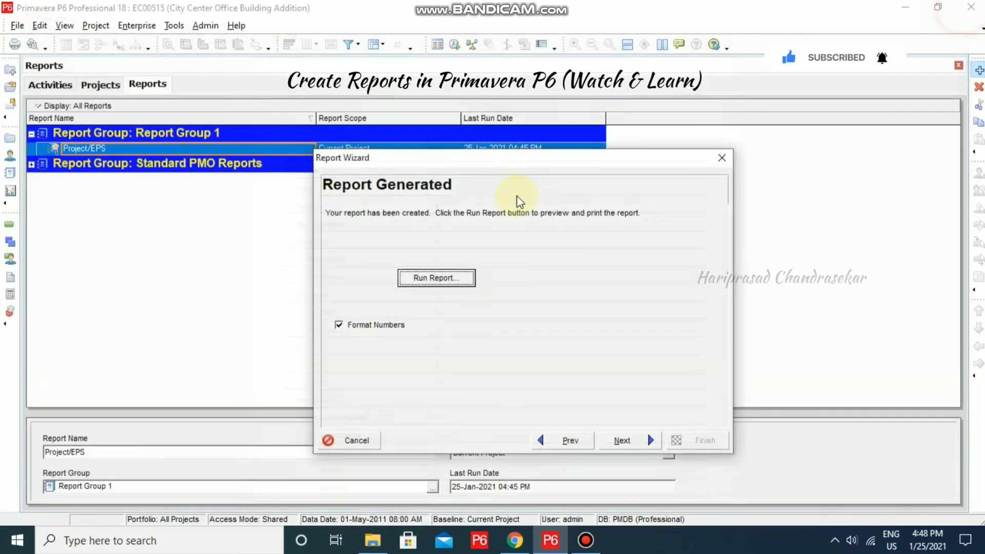
Return to the OBS subject area configuration and disable Show Grand Totals and Show Summaries Only
click(570, 440)
click(570, 439)
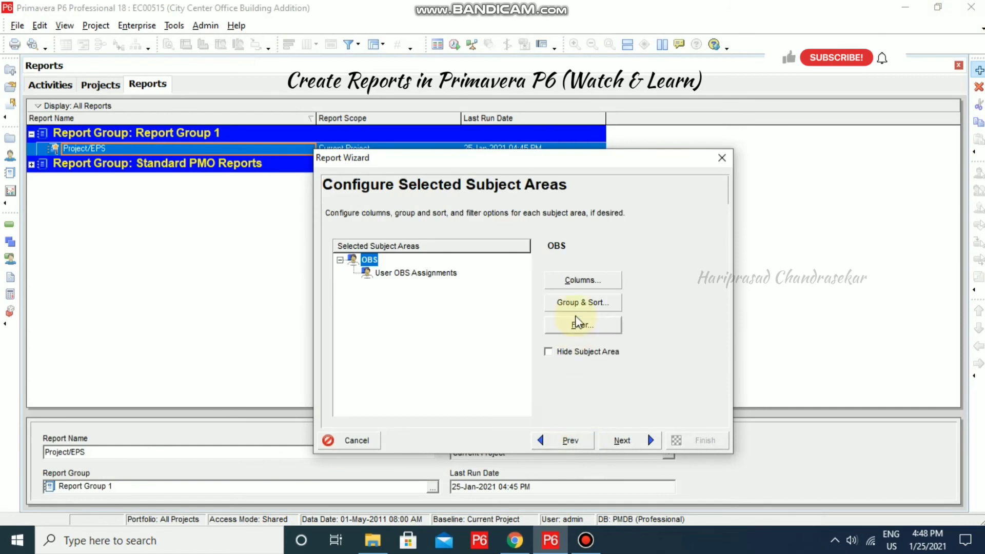
click(579, 303)
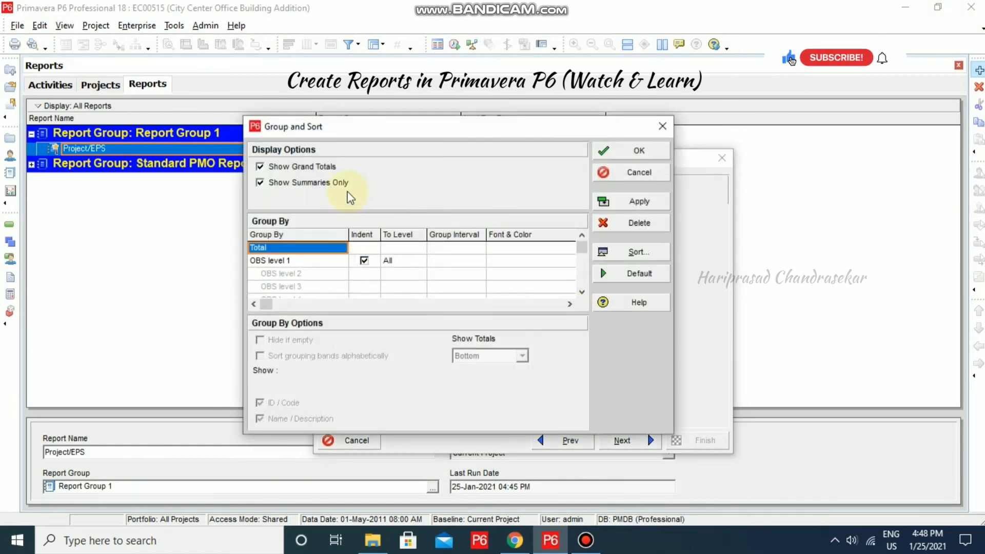
click(303, 168)
click(277, 183)
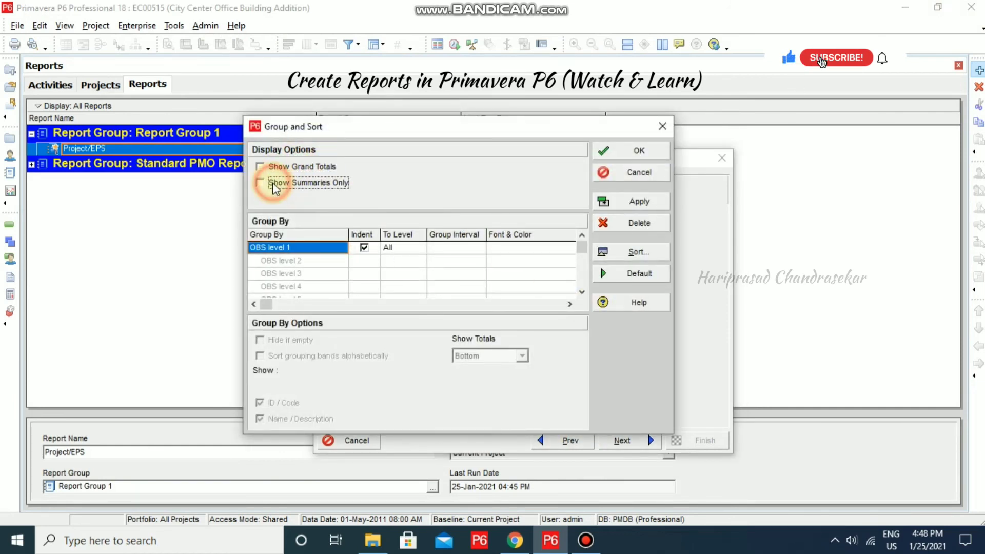
click(639, 200)
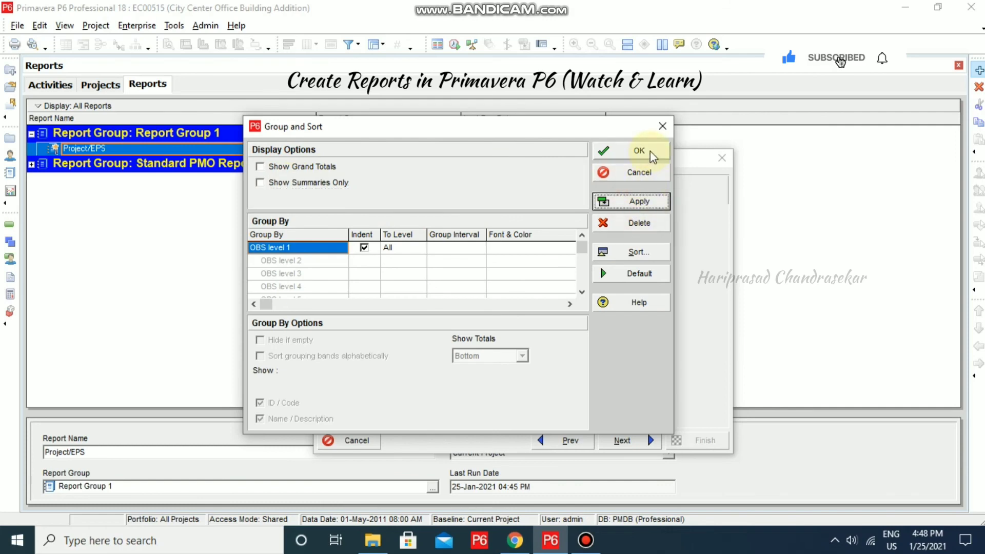
click(639, 150)
Keep the OBS title and rerun the reconfigured report to Print Preview
click(641, 439)
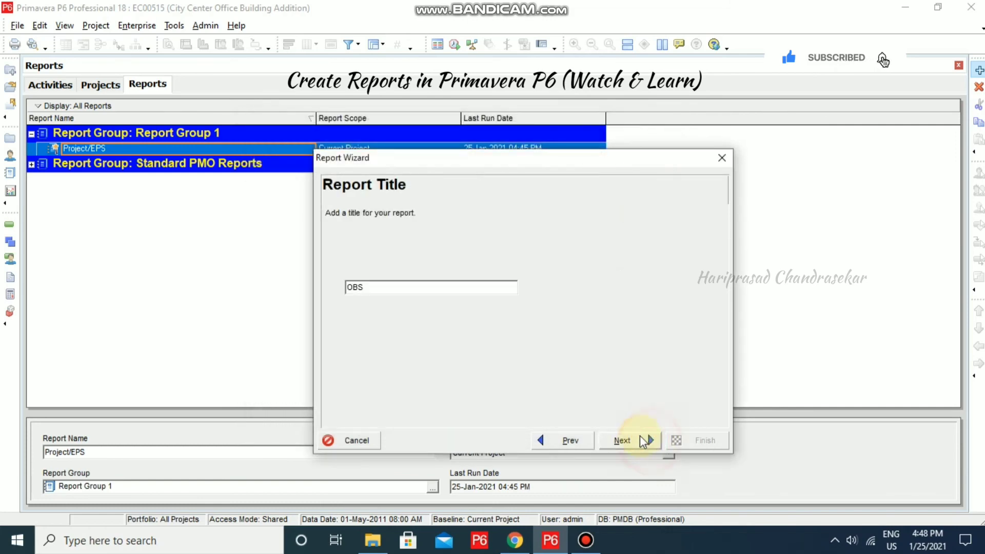
click(639, 439)
click(434, 277)
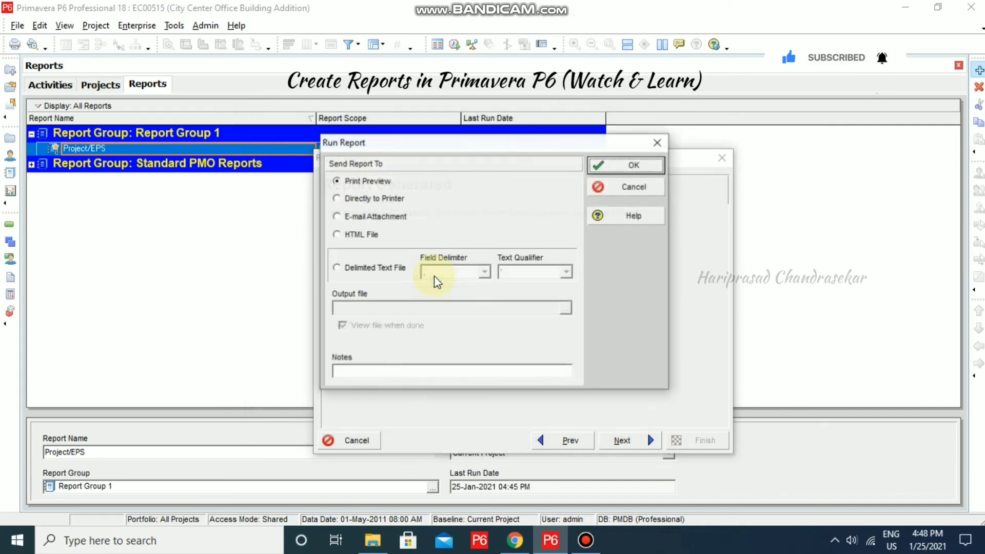
click(610, 169)
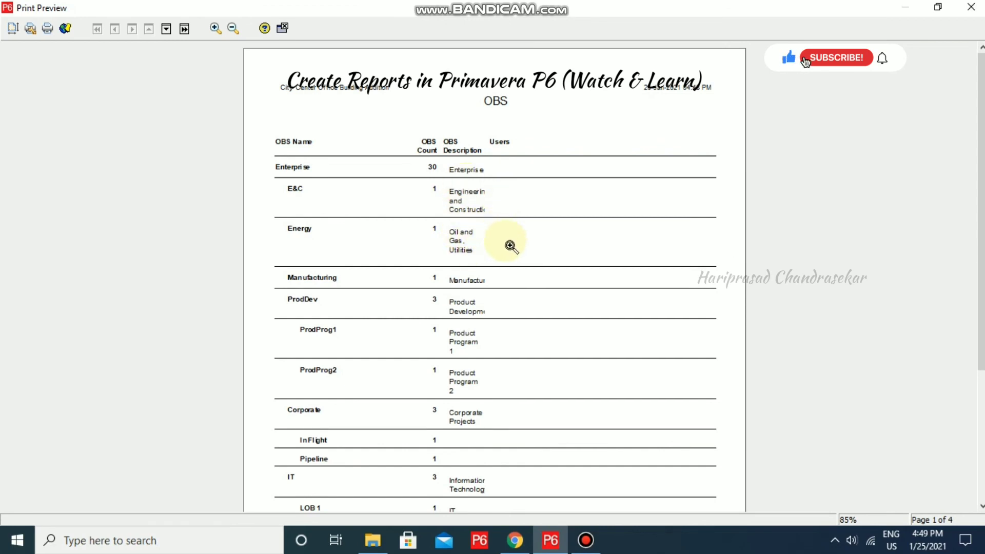
Review the OBS Count, OBS Description and Users columns in the report preview and close it
scroll(510, 246, down, 1)
scroll(510, 247, up, 1)
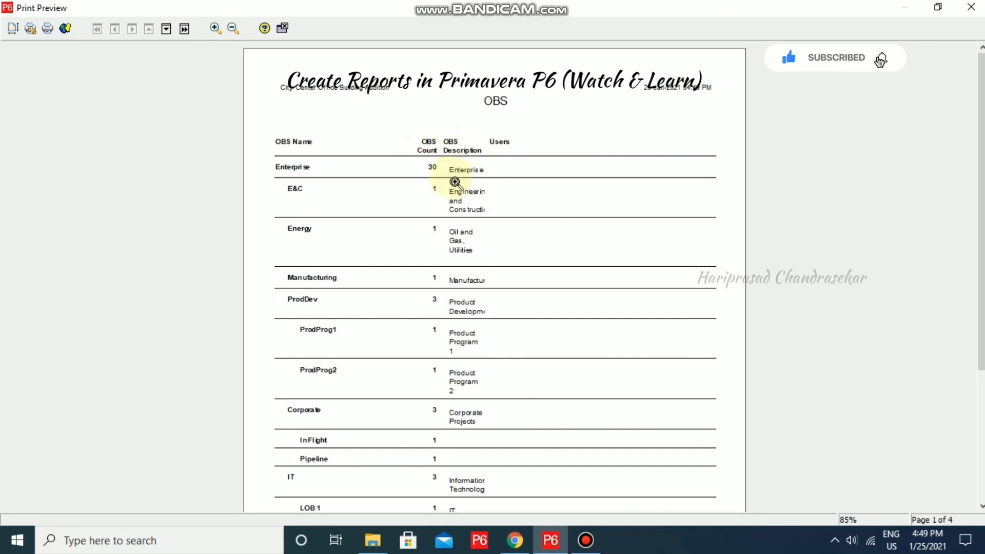
scroll(531, 220, down, 1)
scroll(534, 230, up, 1)
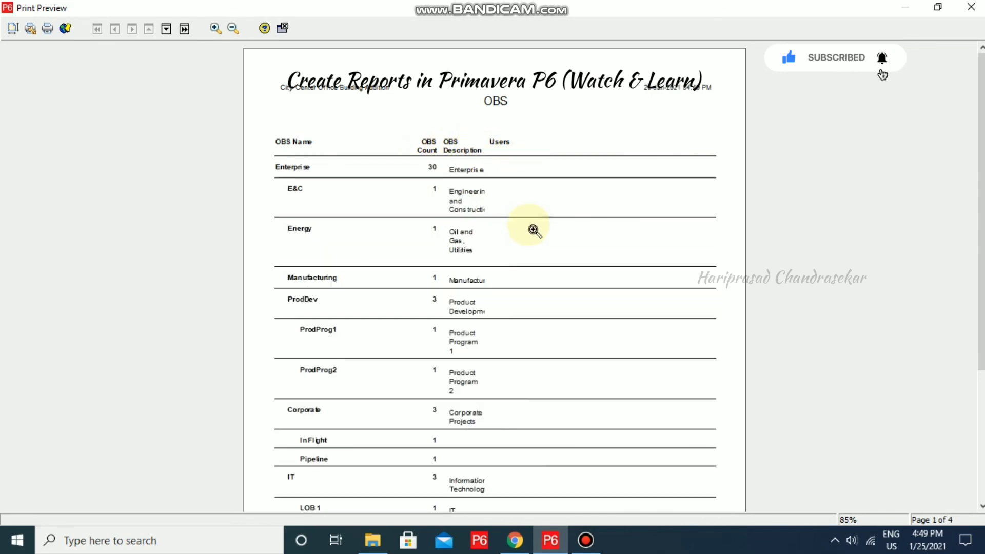
scroll(533, 231, down, 1)
scroll(533, 231, up, 1)
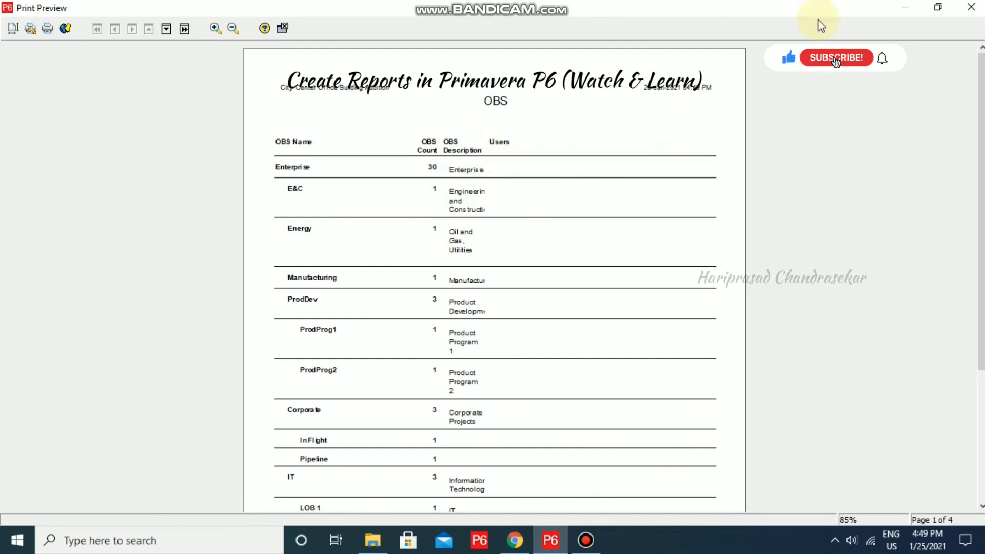
click(971, 7)
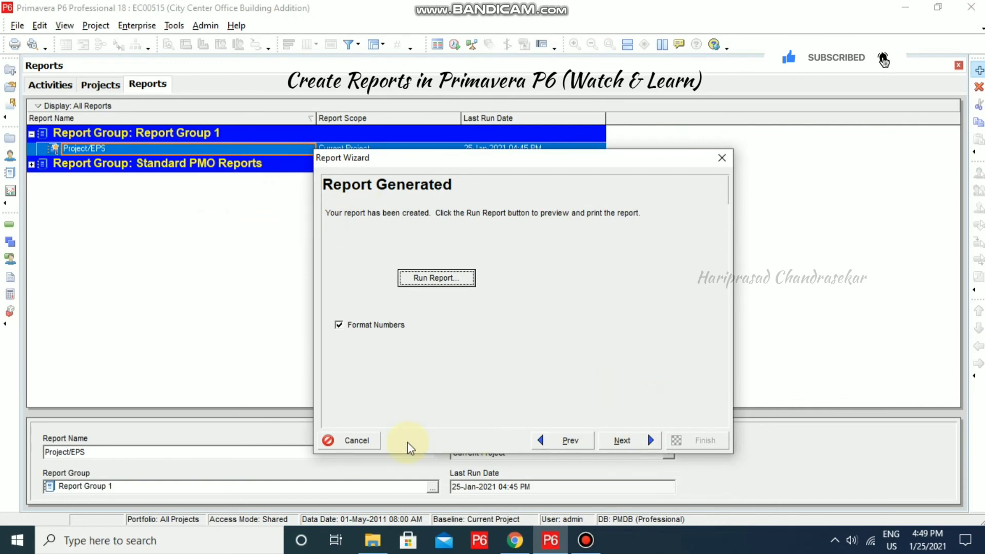
Finish the Report Wizard without saving the OBS report
click(632, 440)
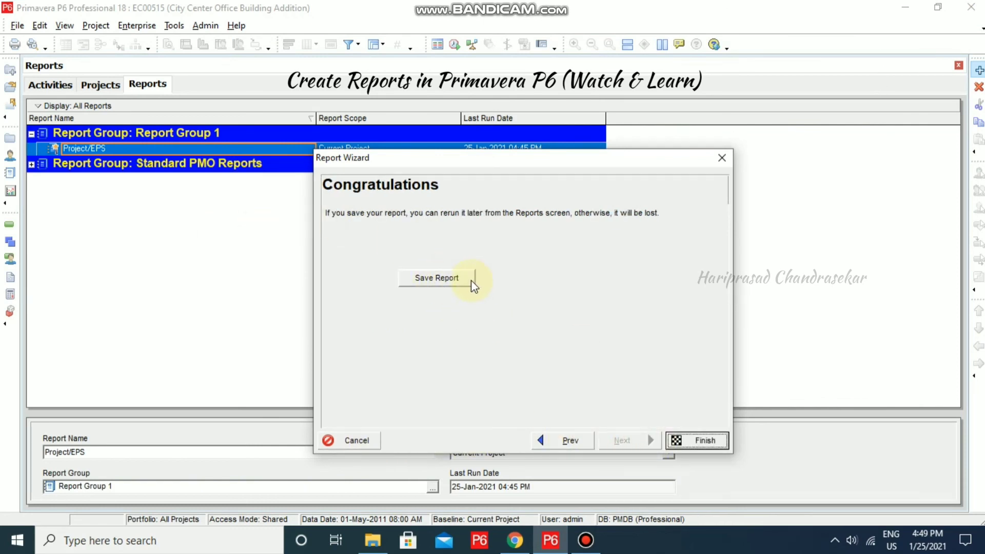
click(706, 440)
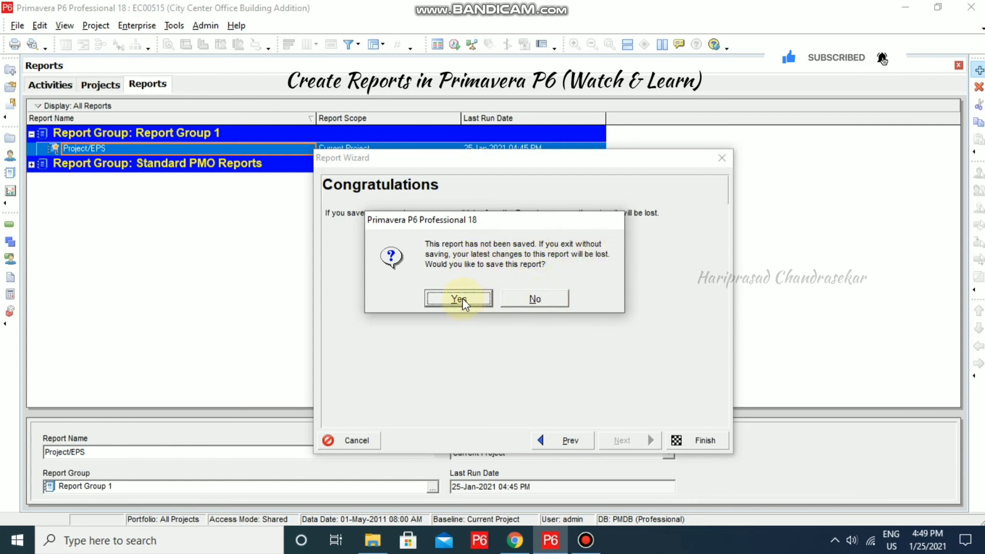
click(549, 298)
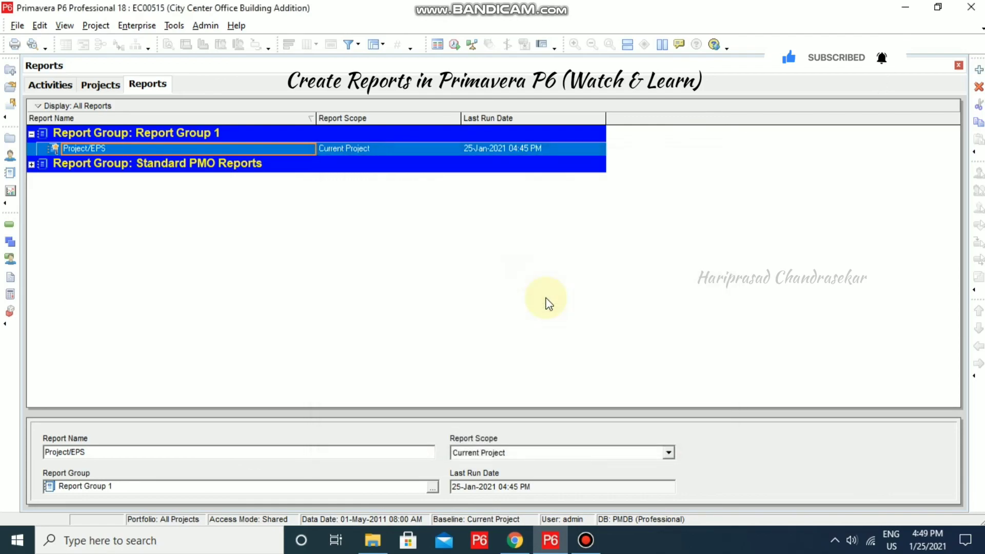